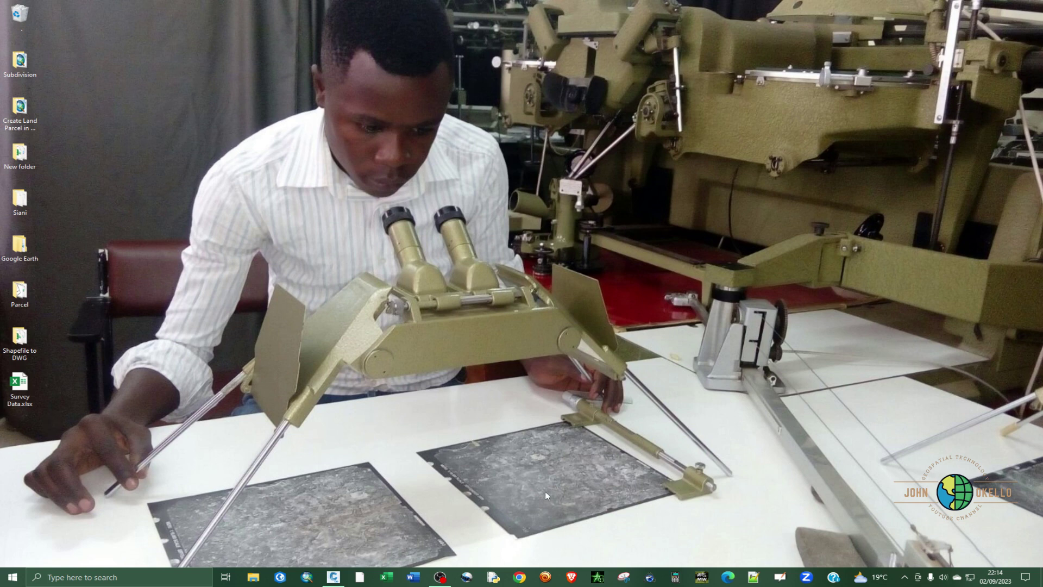
Step: Open Survey Data.xlsx from the desktop, review its station, northing and easting table, and switch to the Civil 3D drawing
{"action": "left_click", "coordinate": [333, 578]}
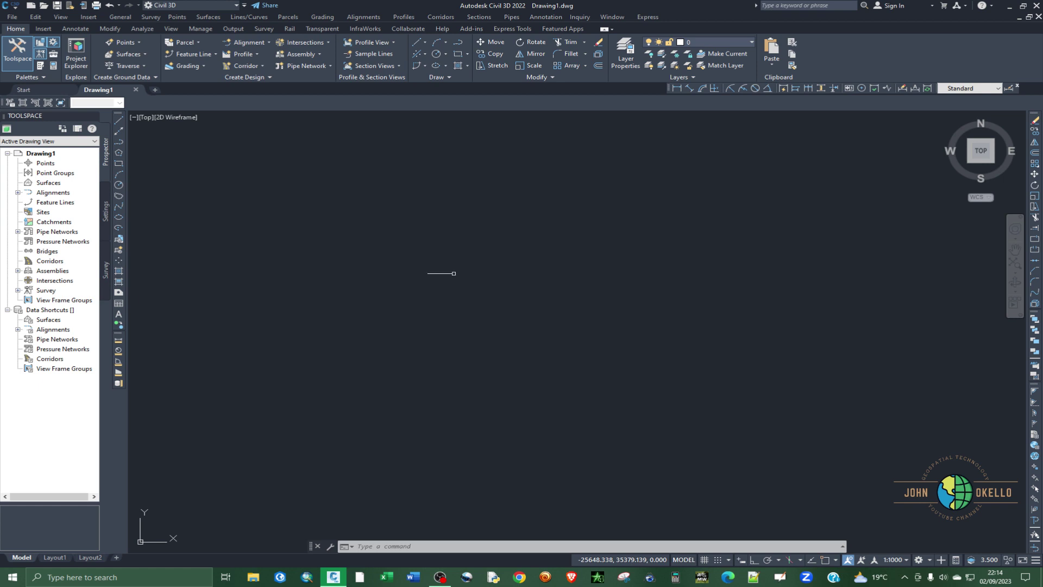
{"action": "left_click", "coordinate": [1009, 7]}
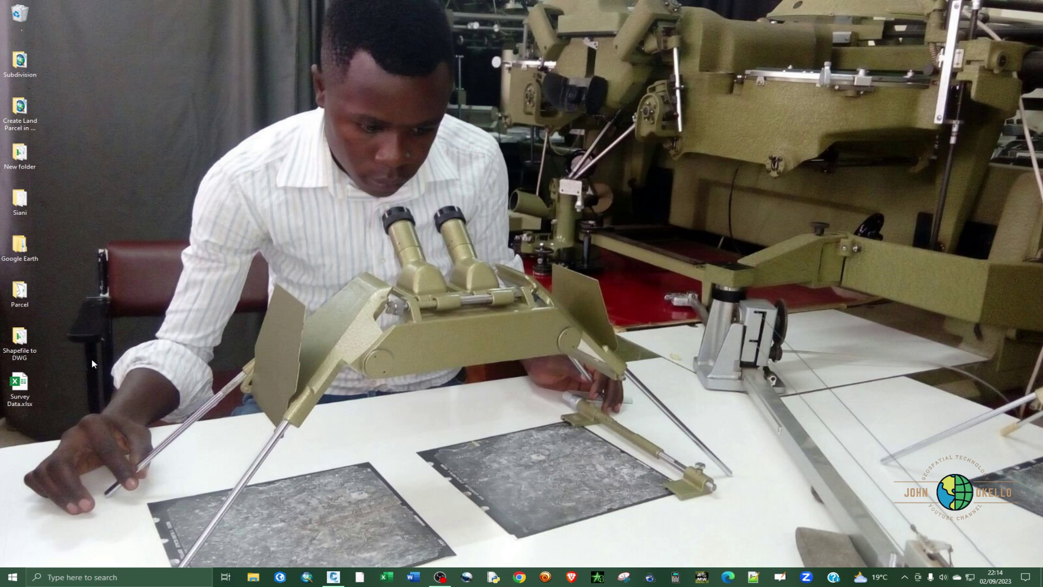
{"action": "double_click", "coordinate": [26, 387]}
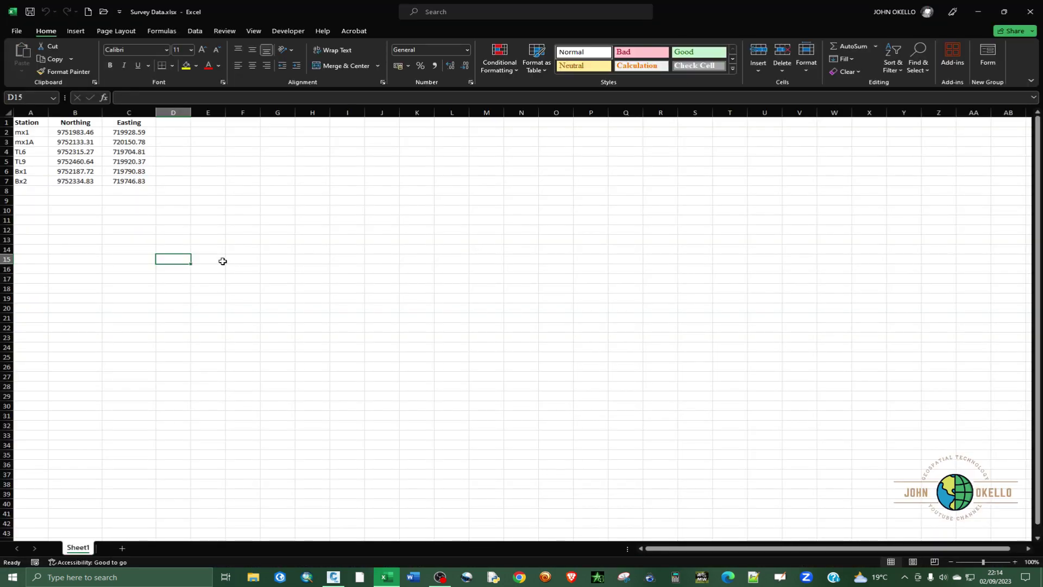
{"action": "left_click", "coordinate": [231, 309]}
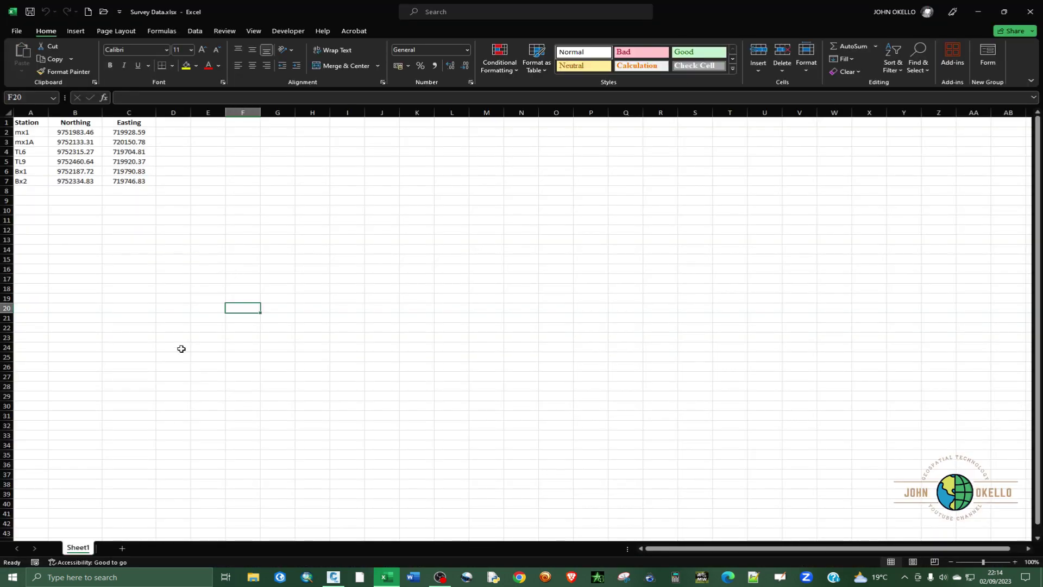
{"action": "left_click_drag", "start_coordinate": [19, 125], "coordinate": [151, 181]}
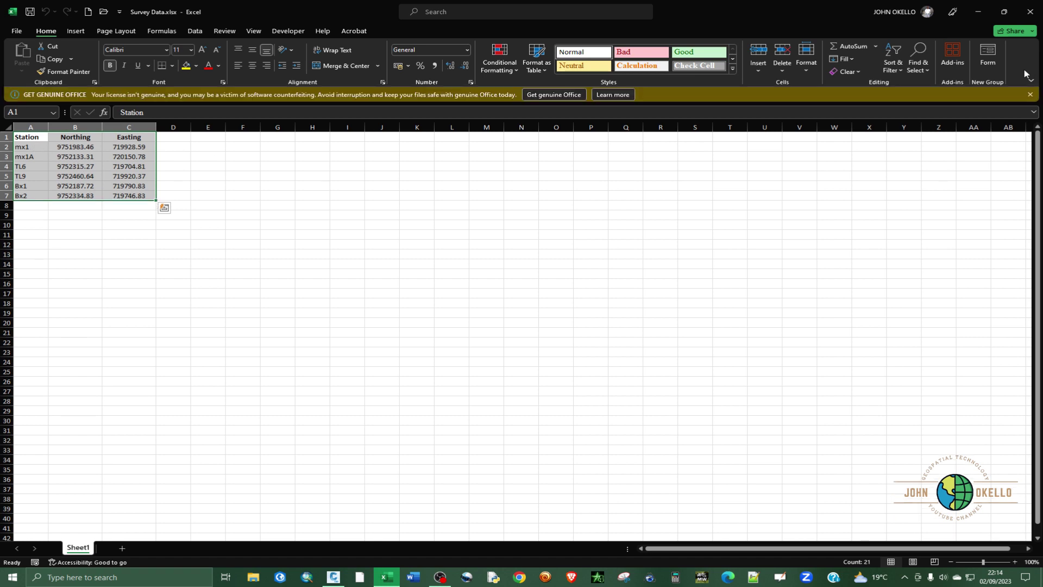
{"action": "left_click", "coordinate": [1030, 94]}
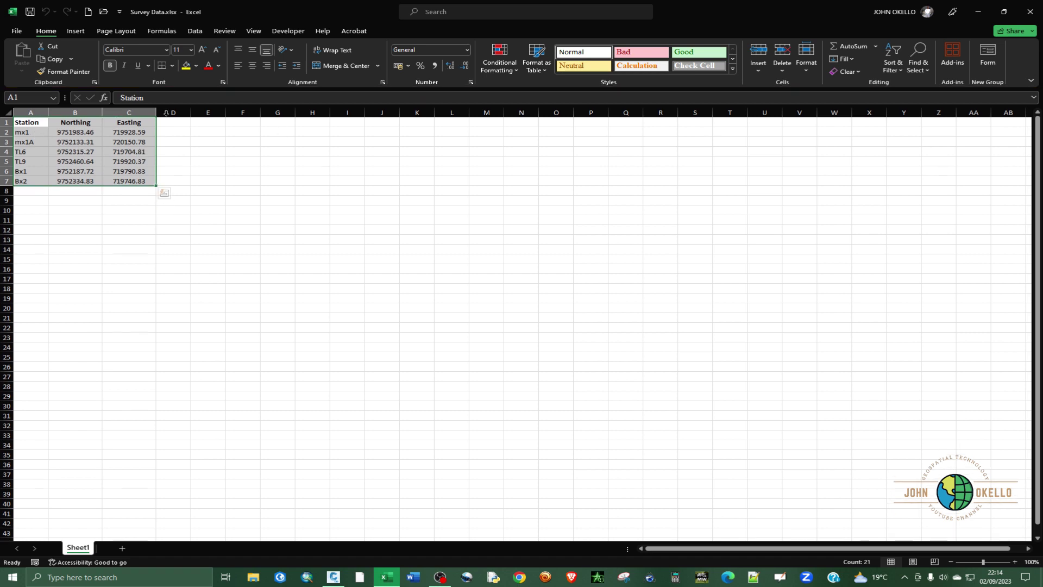
{"action": "left_click", "coordinate": [979, 12]}
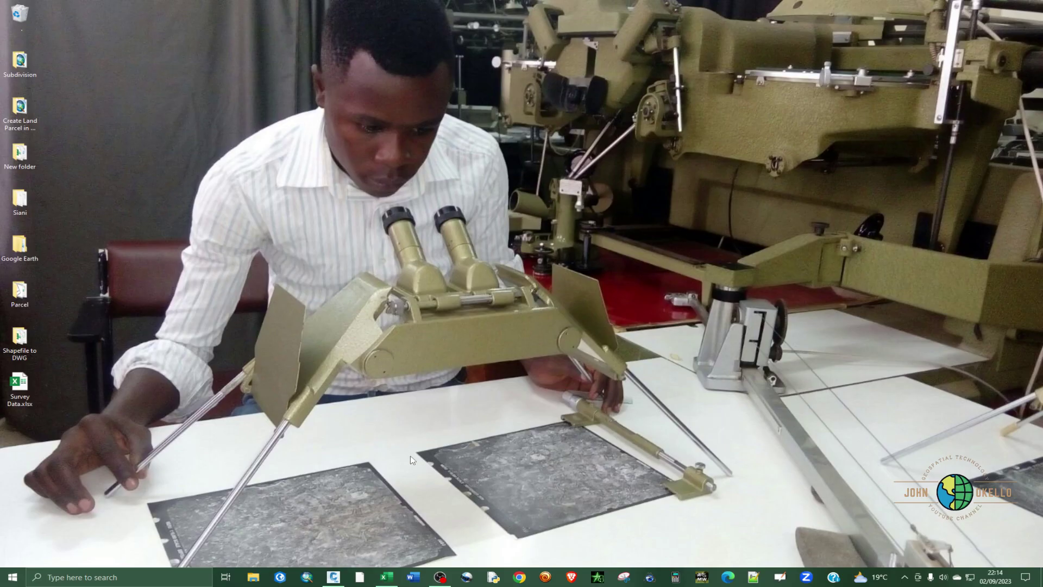
{"action": "left_click", "coordinate": [333, 577]}
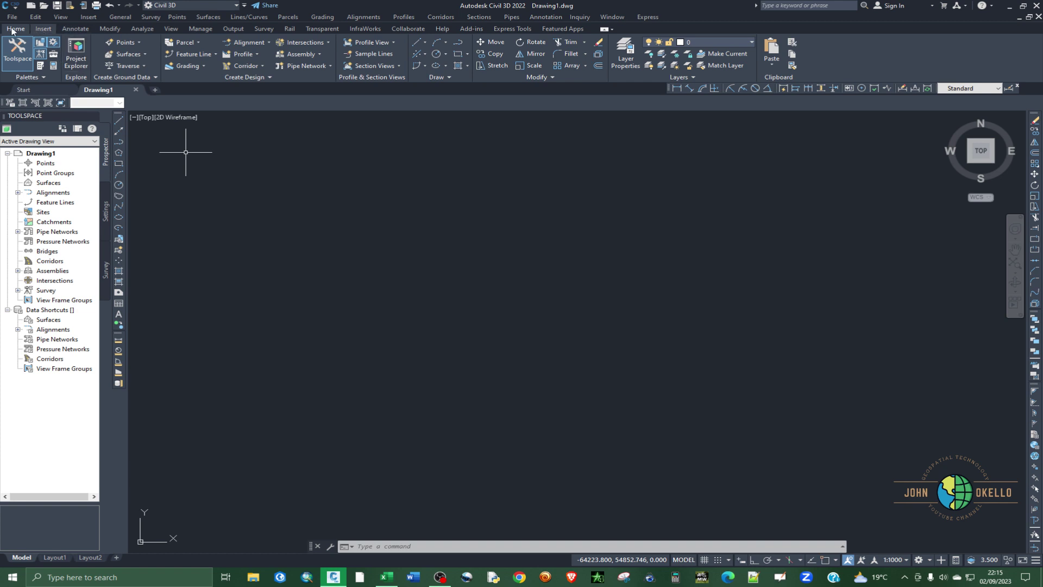
{"action": "left_click", "coordinate": [44, 30]}
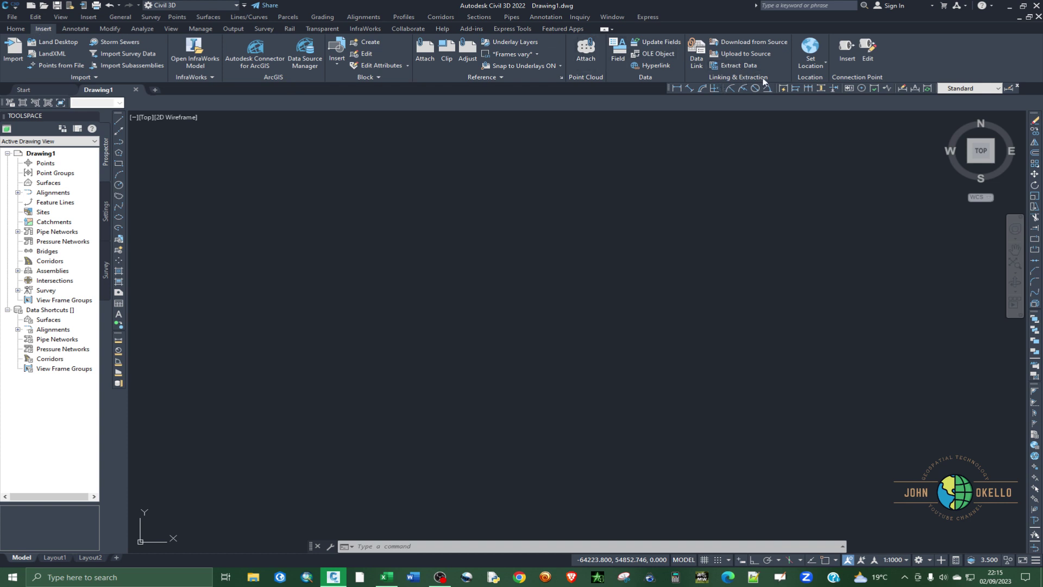
{"action": "left_click", "coordinate": [696, 60]}
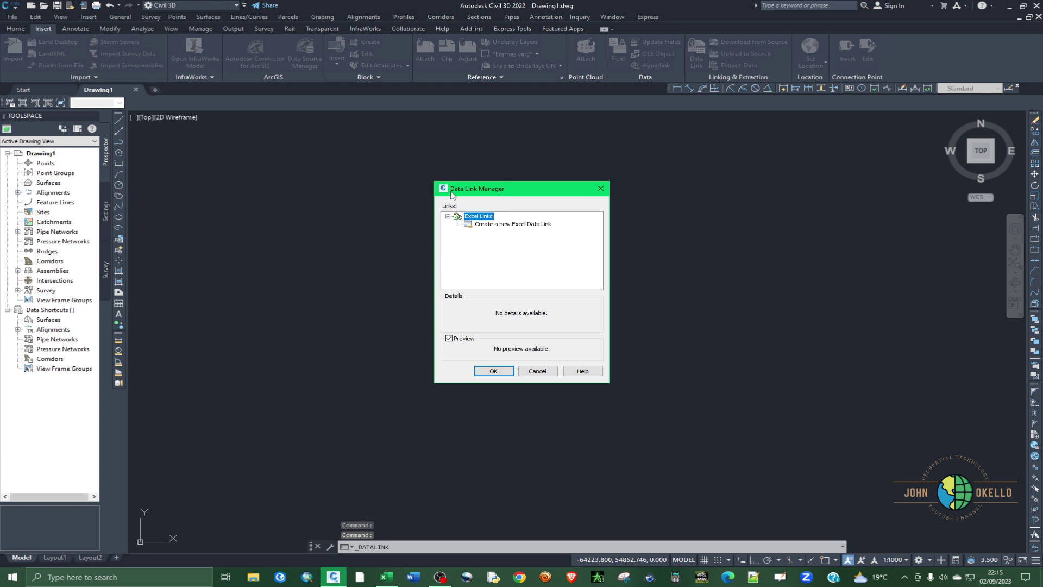
{"action": "left_click", "coordinate": [600, 188]}
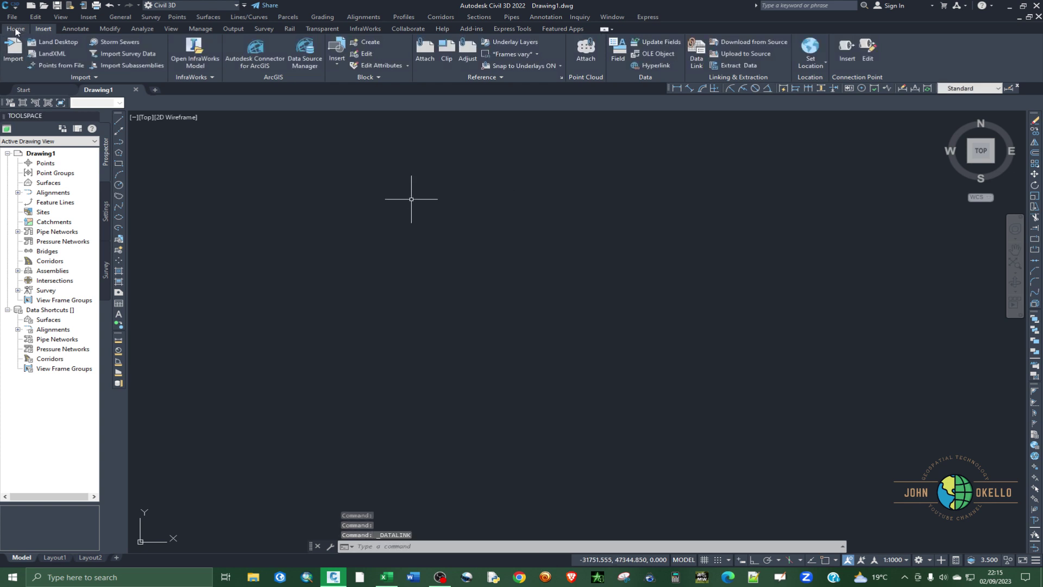
Step: Create a new Excel data link named Cassini Data in the Data Link Manager
{"action": "left_click", "coordinate": [75, 29]}
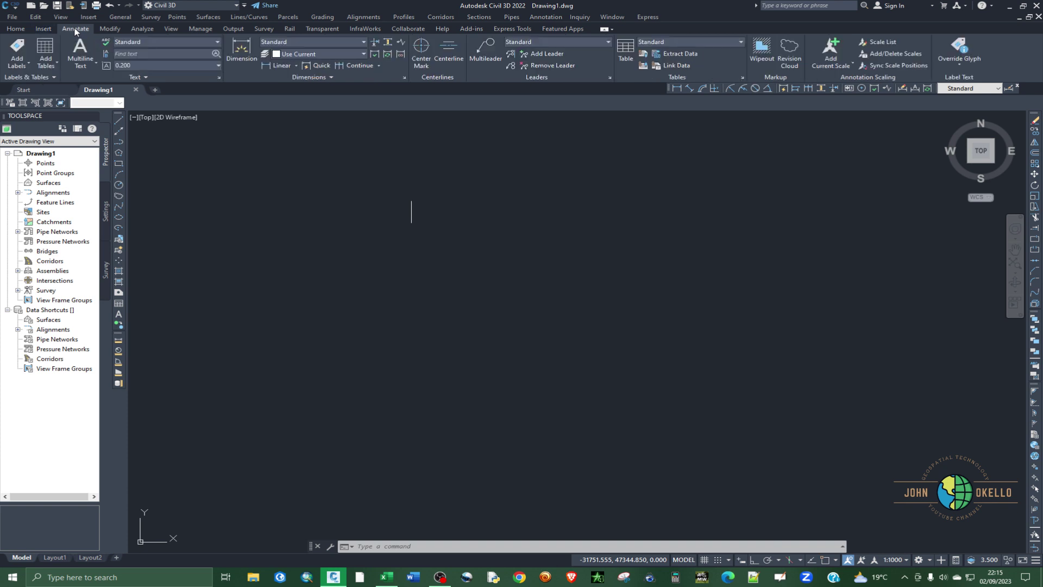
{"action": "left_click", "coordinate": [680, 67]}
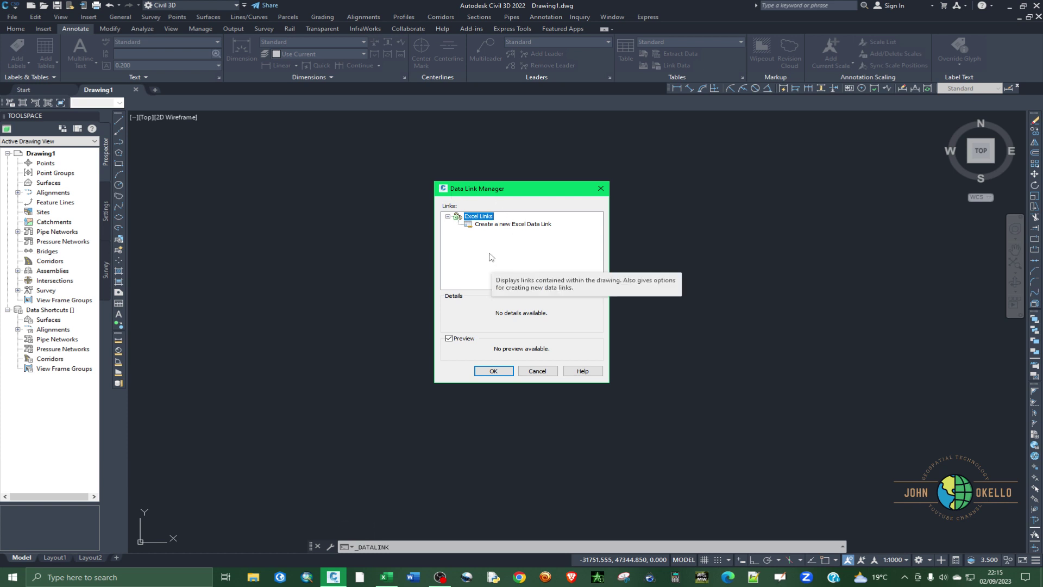
{"action": "left_click_drag", "start_coordinate": [513, 187], "coordinate": [482, 174]}
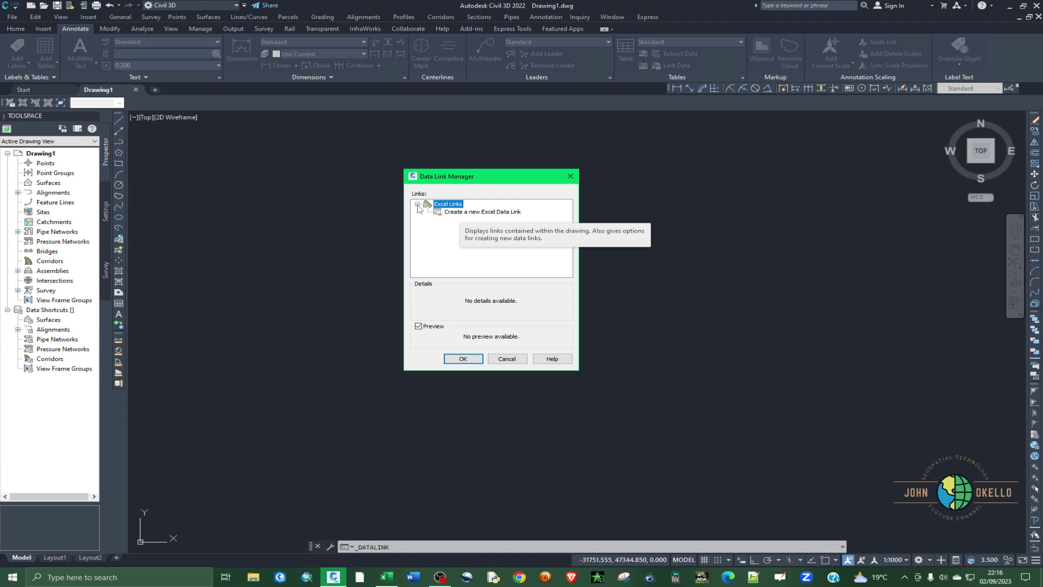
{"action": "left_click", "coordinate": [474, 212]}
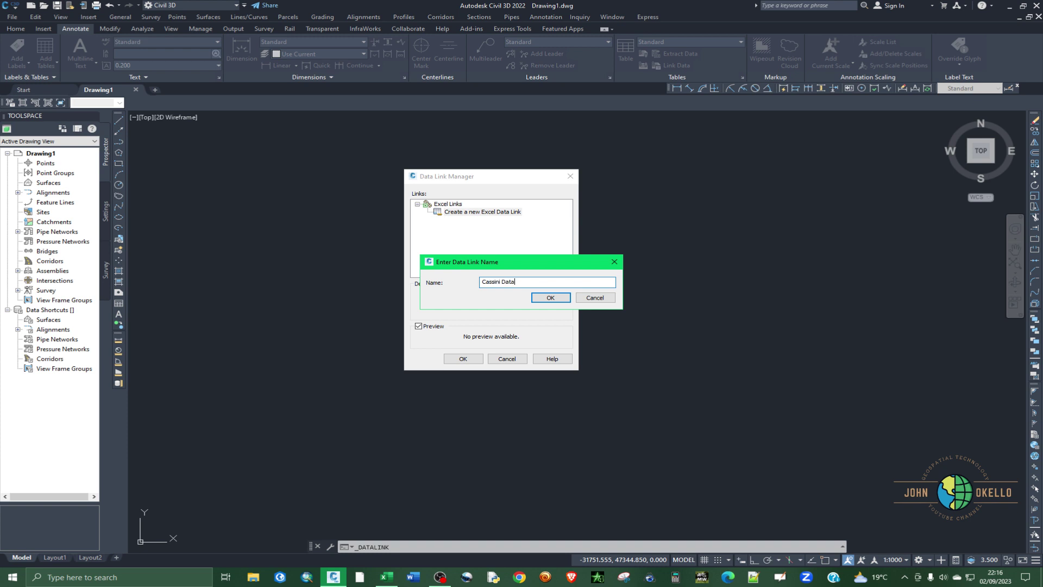
{"action": "left_click", "coordinate": [550, 297]}
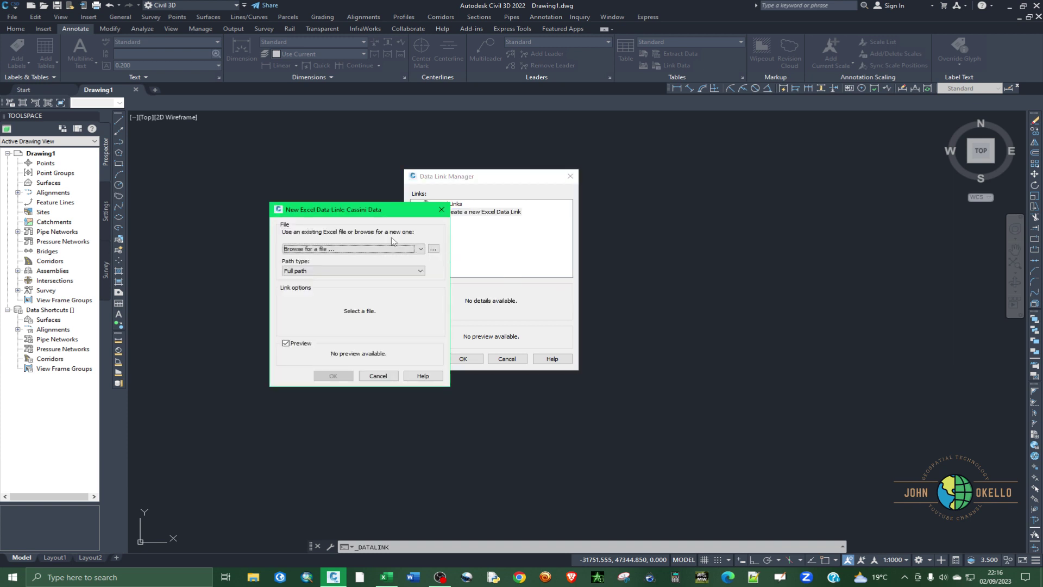
Step: Select Survey Data.xlsx on the Desktop as the source file of the Cassini Data link
{"action": "left_click_drag", "start_coordinate": [353, 212], "coordinate": [292, 298]}
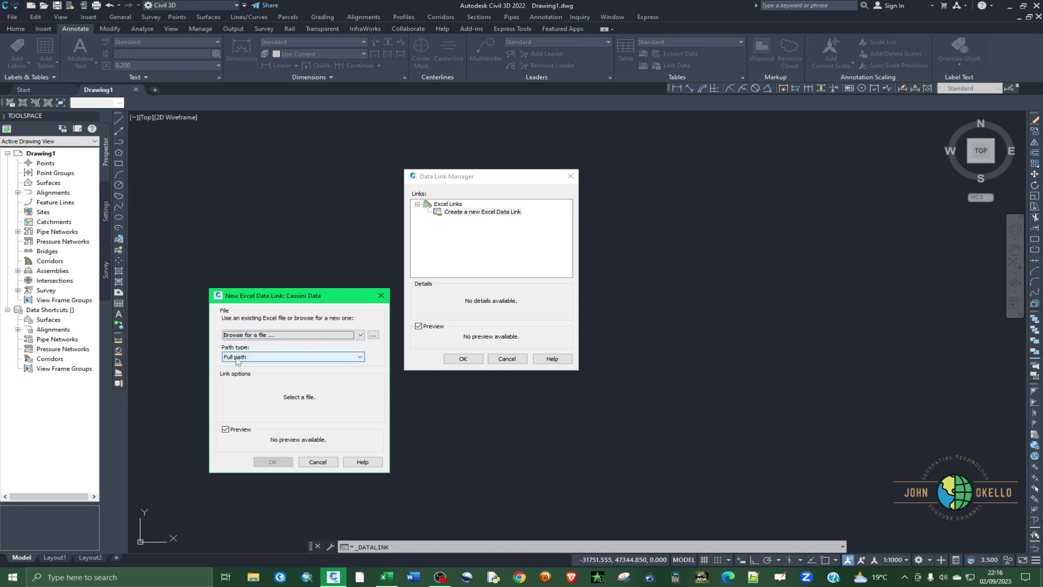
{"action": "left_click", "coordinate": [373, 336]}
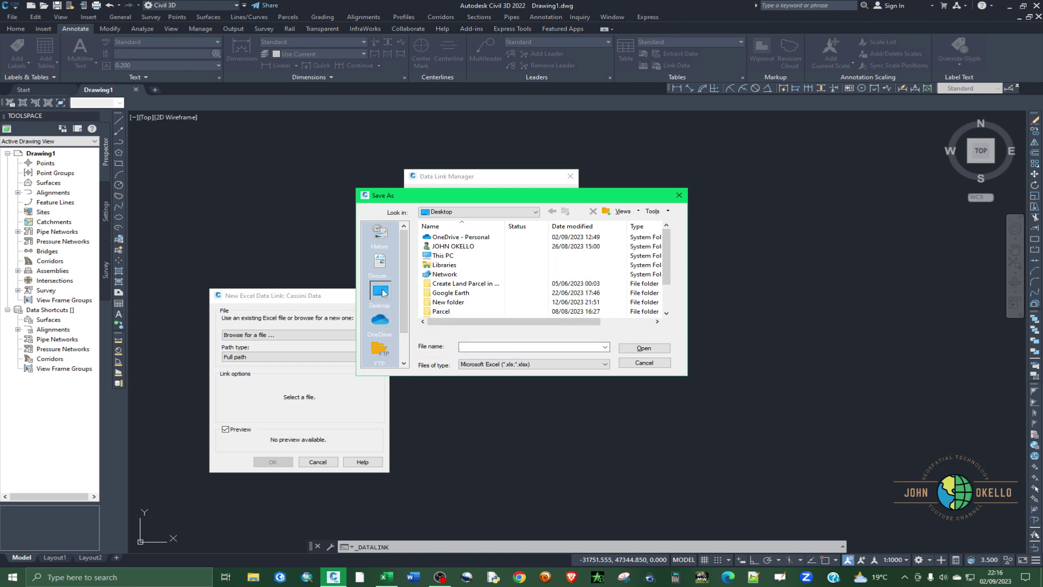
{"action": "scroll", "coordinate": [459, 272], "scroll_direction": "down", "scroll_amount": 2}
{"action": "left_click", "coordinate": [466, 312]}
{"action": "left_click", "coordinate": [643, 348]}
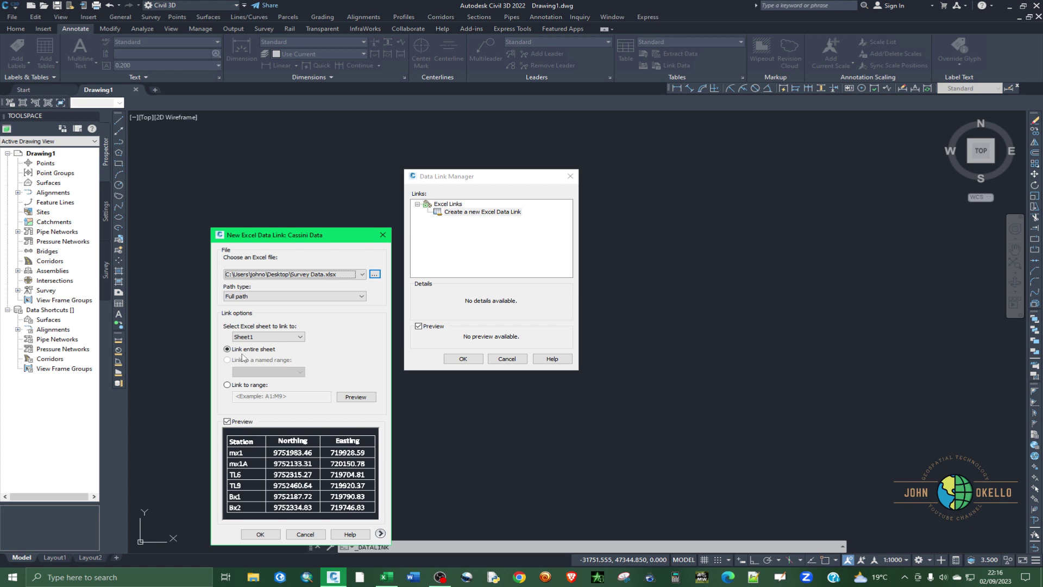
Step: Choose to link to a range and check in the Excel workbook which cells bound the Northing and Easting columns
{"action": "left_click", "coordinate": [227, 386]}
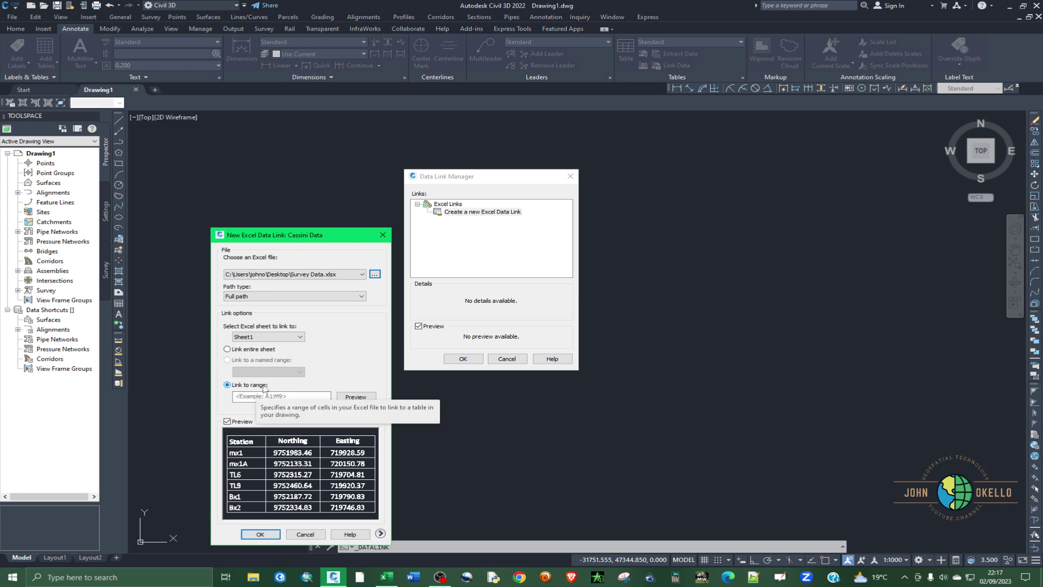
{"action": "left_click", "coordinate": [386, 579]}
{"action": "left_click", "coordinate": [247, 249]}
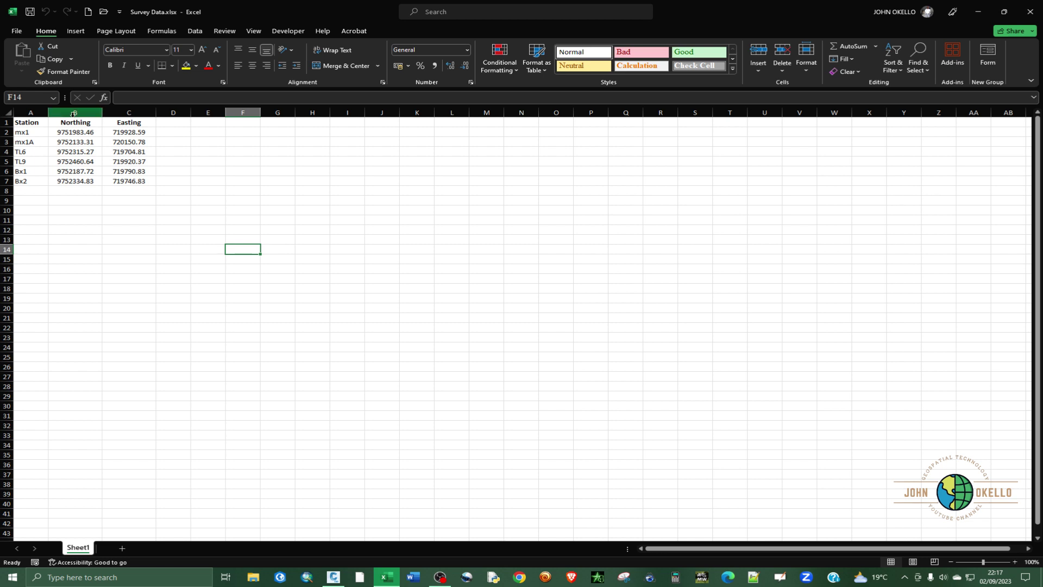
{"action": "left_click", "coordinate": [74, 112]}
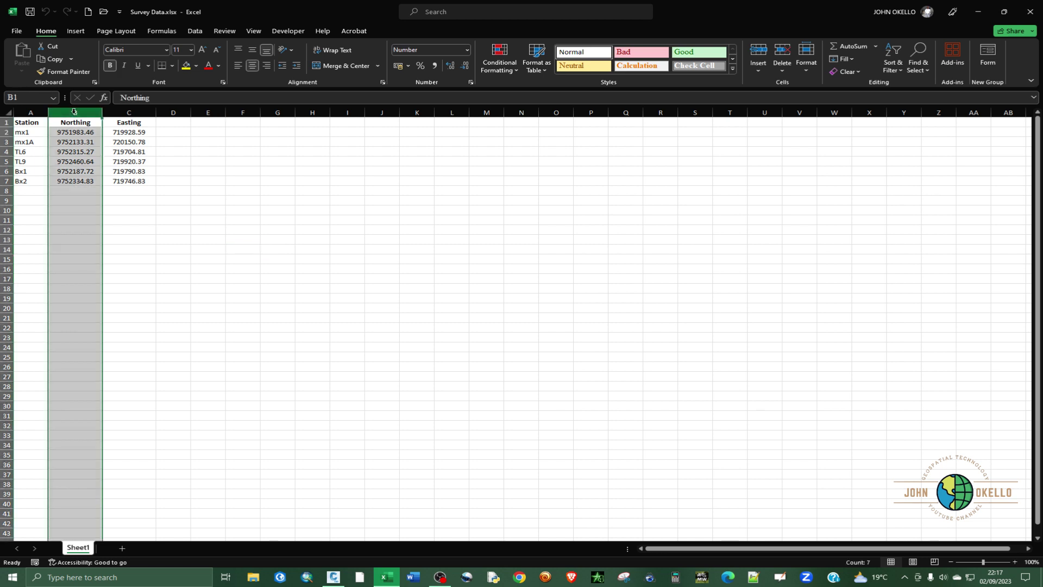
{"action": "left_click", "coordinate": [127, 113], "text": "ctrl"}
{"action": "left_click", "coordinate": [105, 191]}
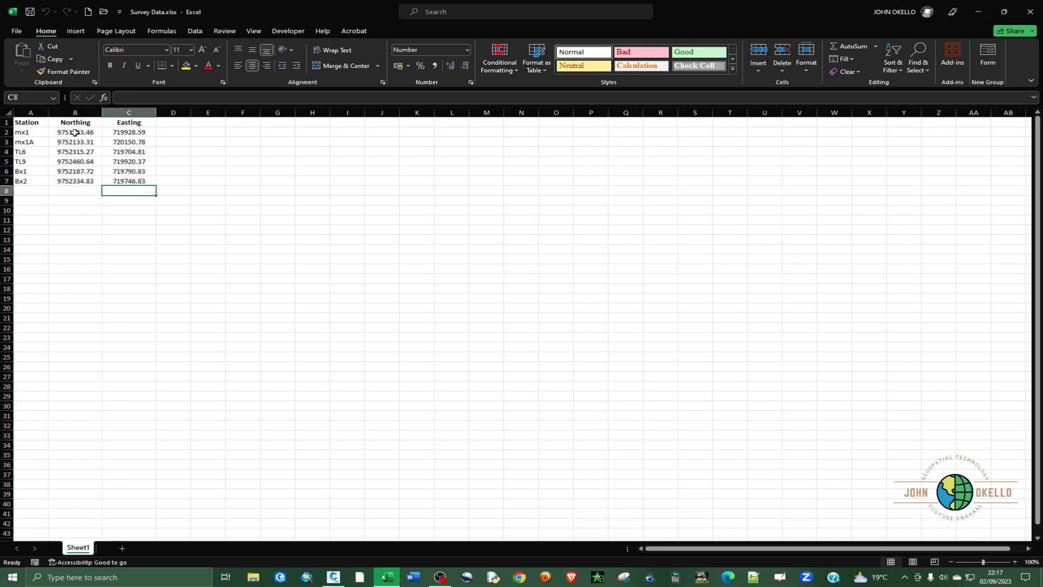
{"action": "left_click_drag", "start_coordinate": [69, 124], "coordinate": [141, 181]}
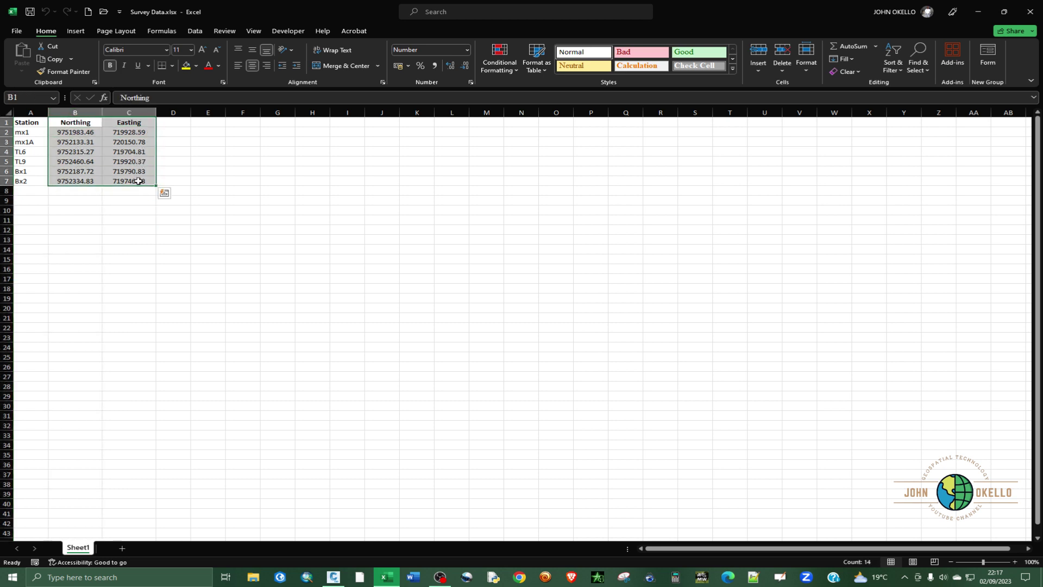
{"action": "left_click", "coordinate": [132, 211]}
{"action": "left_click", "coordinate": [74, 123]}
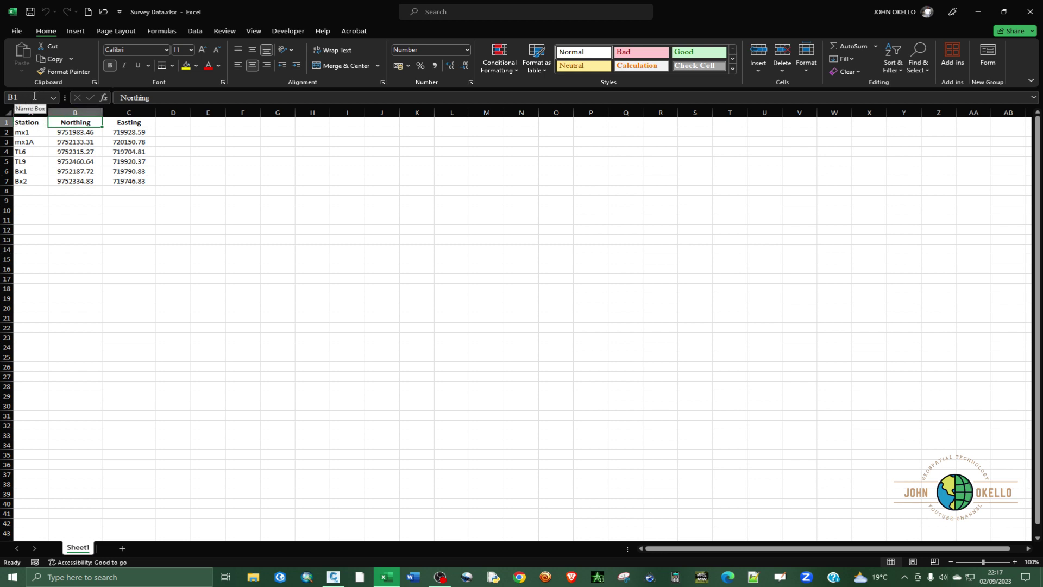
{"action": "left_click", "coordinate": [130, 182]}
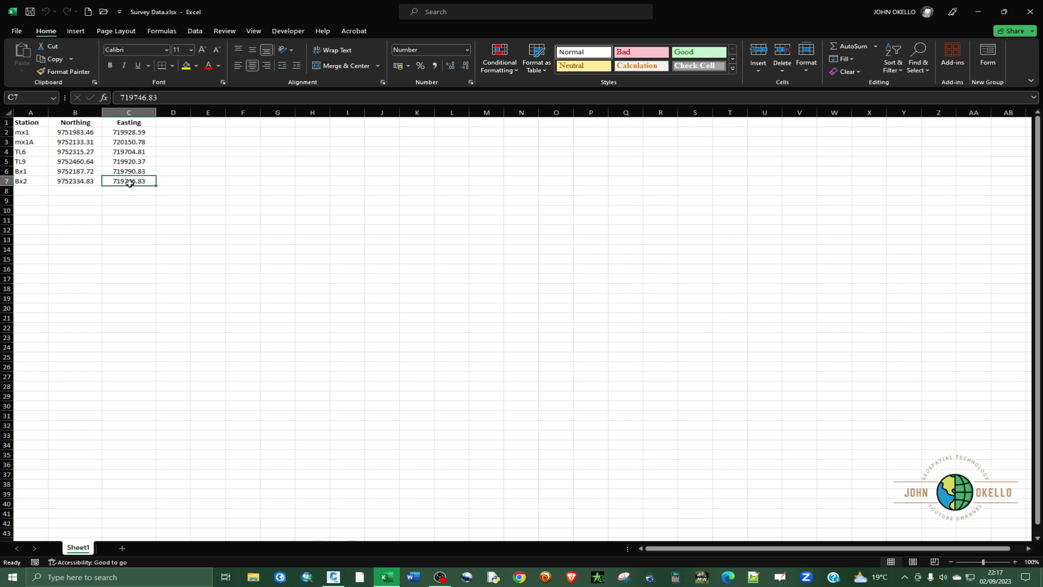
{"action": "left_click", "coordinate": [202, 199]}
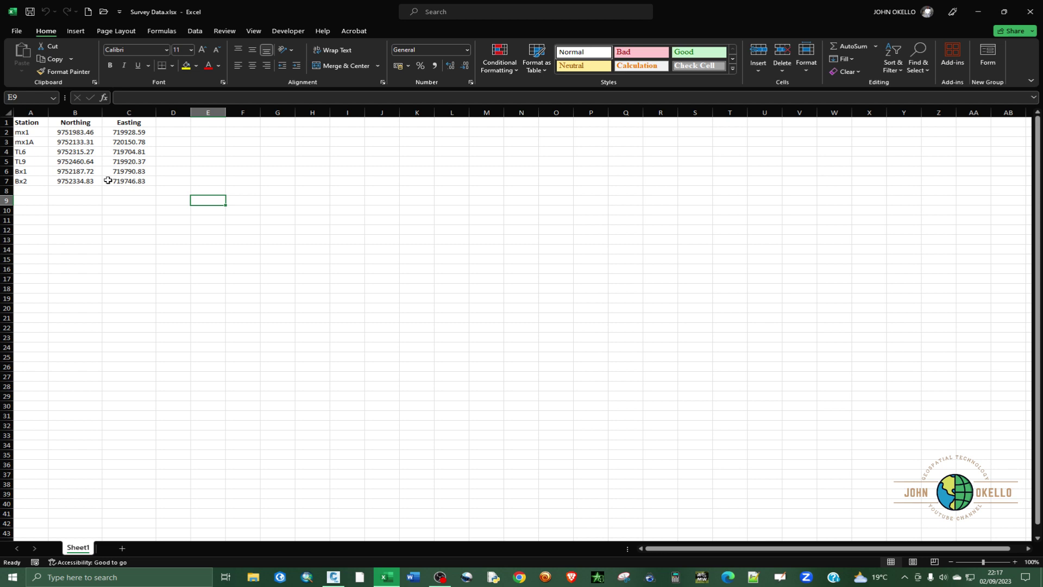
{"action": "left_click", "coordinate": [77, 124]}
{"action": "left_click", "coordinate": [132, 181]}
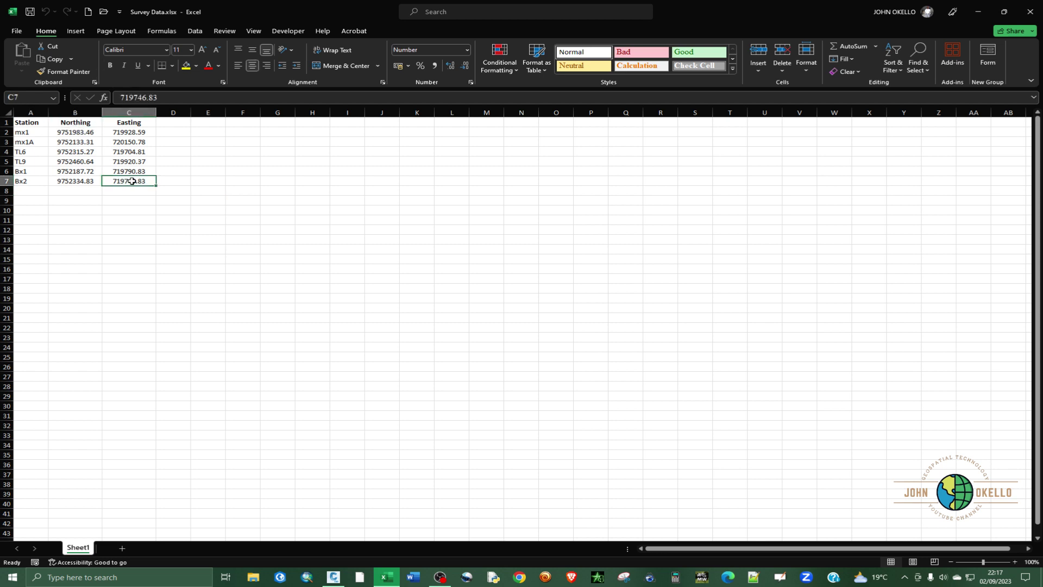
{"action": "left_click", "coordinate": [78, 123]}
{"action": "left_click_drag", "start_coordinate": [109, 145], "coordinate": [130, 181]}
Step: Back in Civil 3D, set the linked range to B1:C7 and preview it
{"action": "left_click", "coordinate": [333, 577]}
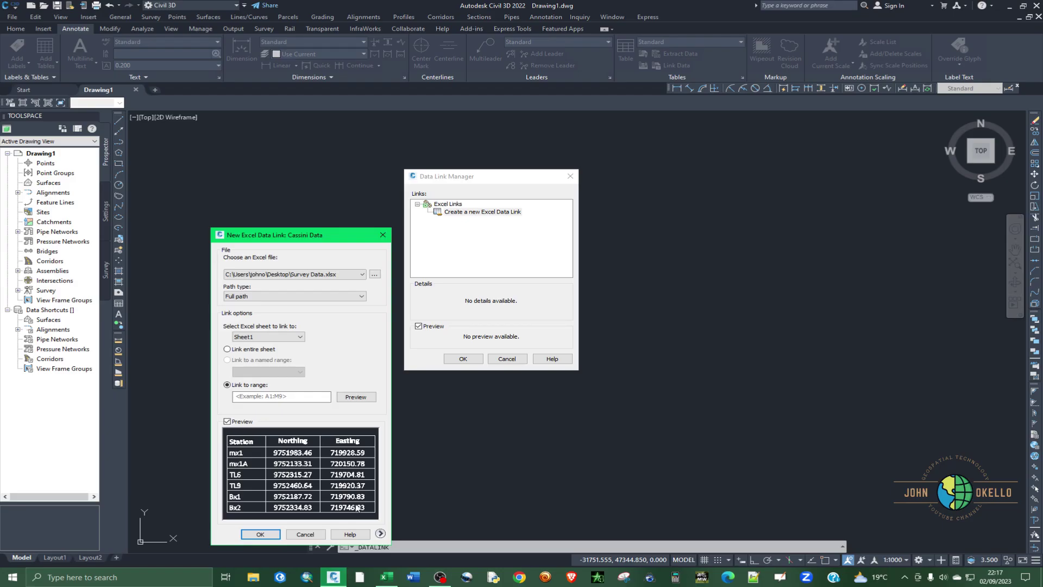
{"action": "left_click", "coordinate": [262, 397]}
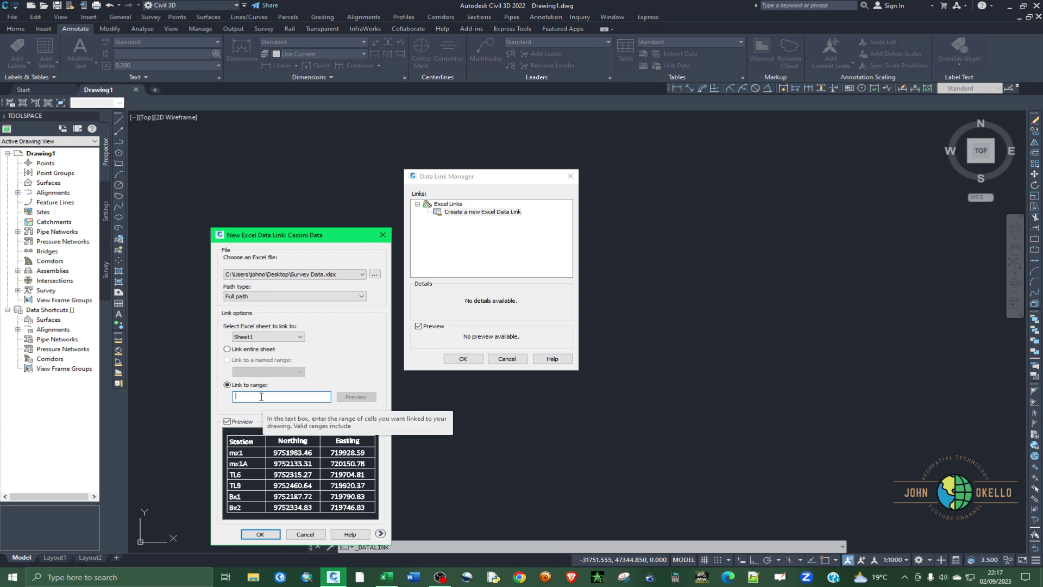
{"action": "type", "text": "B1:C7"}
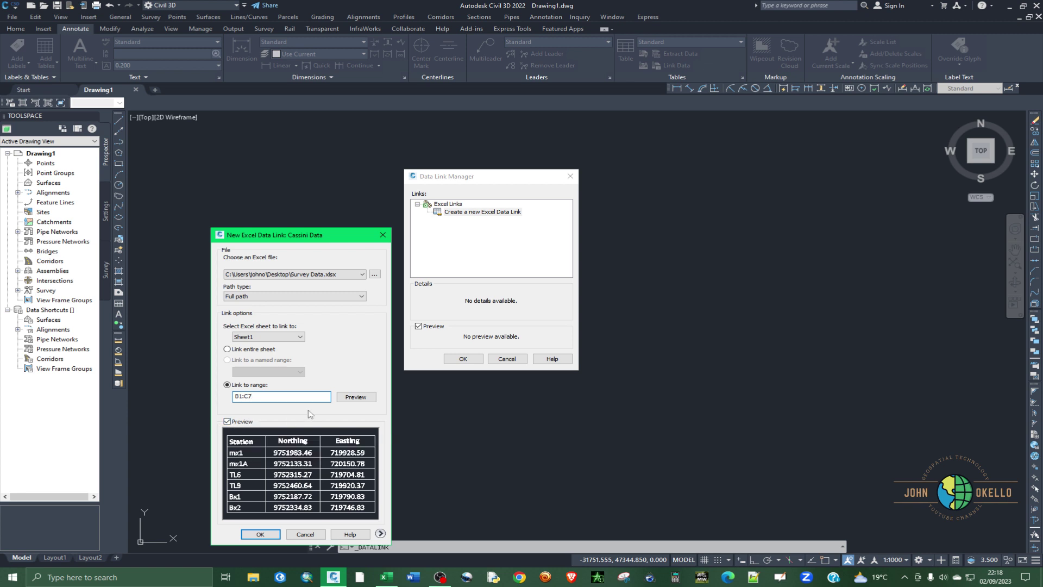
{"action": "left_click", "coordinate": [354, 399]}
{"action": "left_click", "coordinate": [354, 399]}
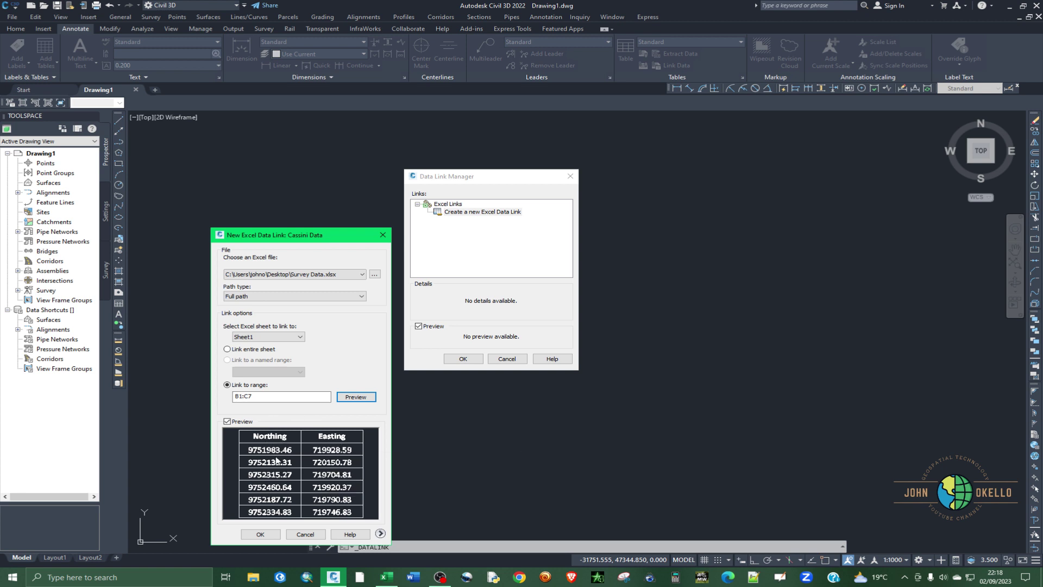
Step: Set the Cassini Data link to use the entire sheet and accept the new data link
{"action": "left_click", "coordinate": [234, 352]}
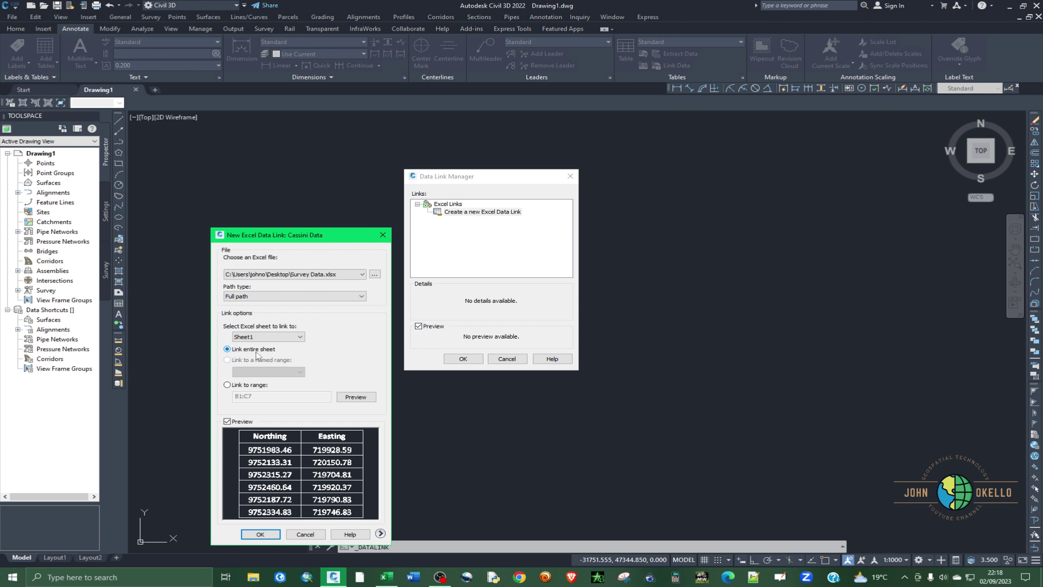
{"action": "key", "text": "Tab"}
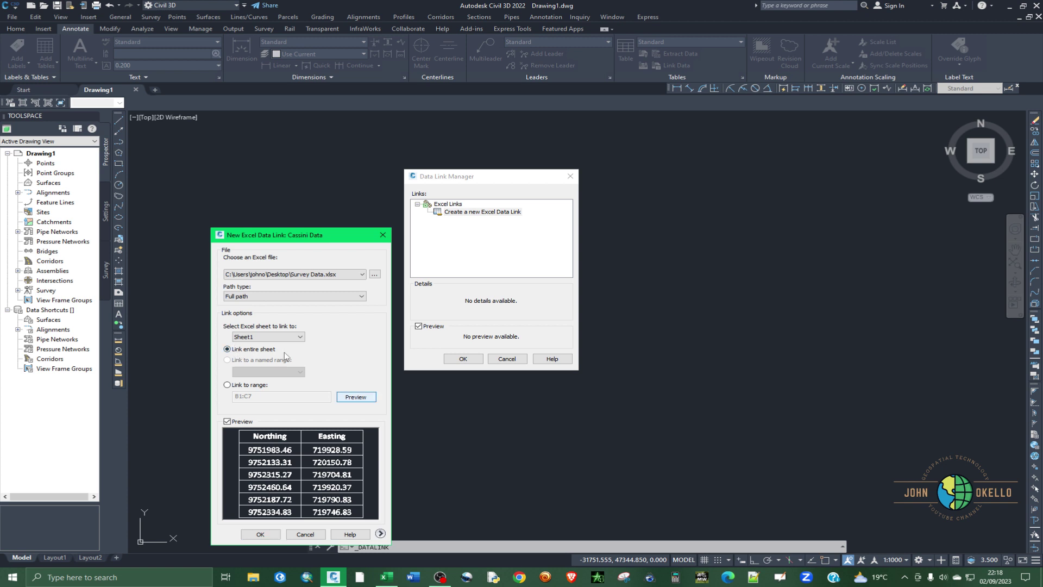
{"action": "left_click", "coordinate": [246, 536]}
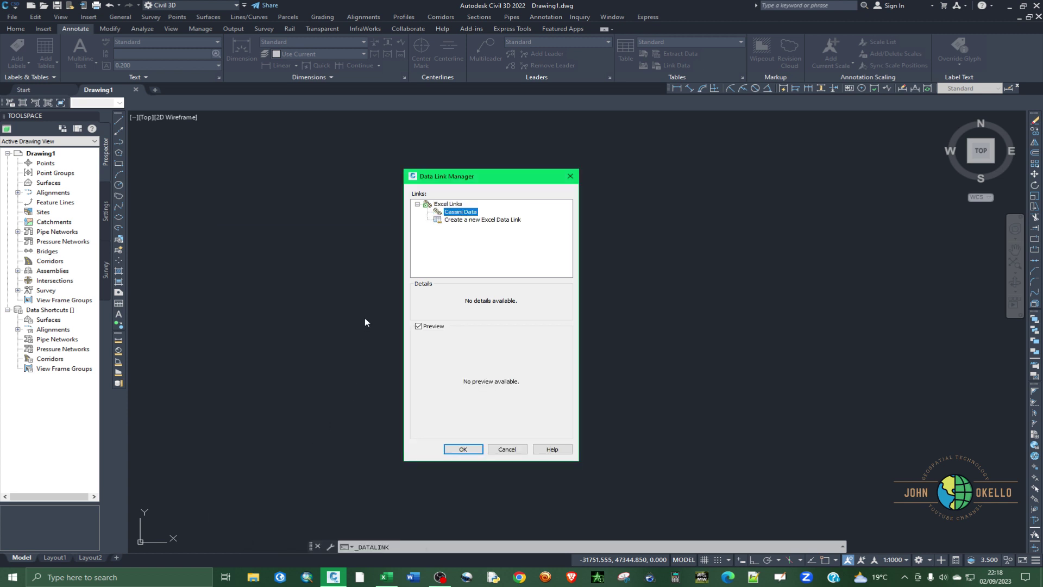
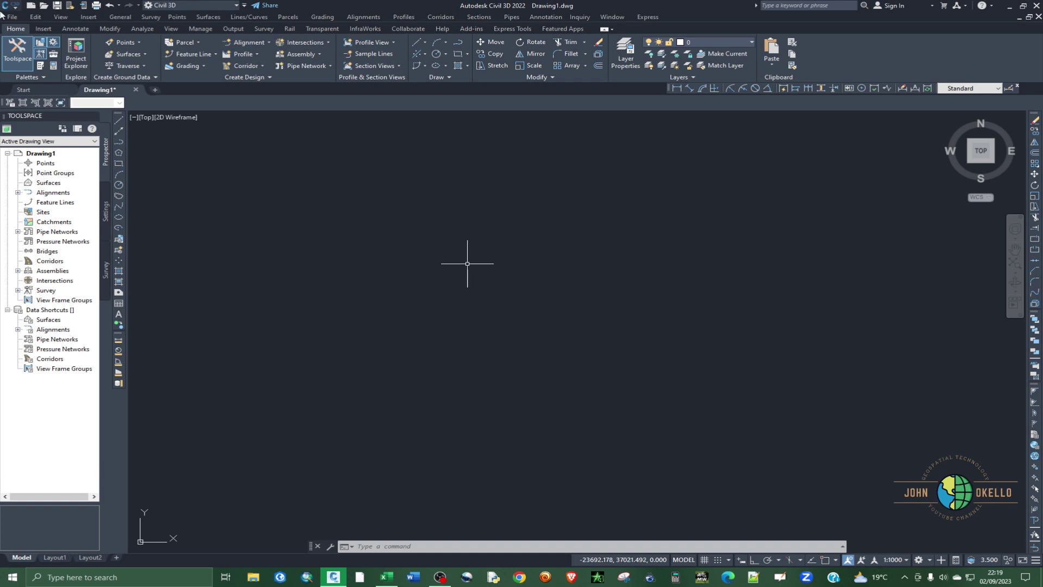
Step: Insert a table from the Cassini Data link and place it near the middle of the drawing area
{"action": "left_click", "coordinate": [75, 30]}
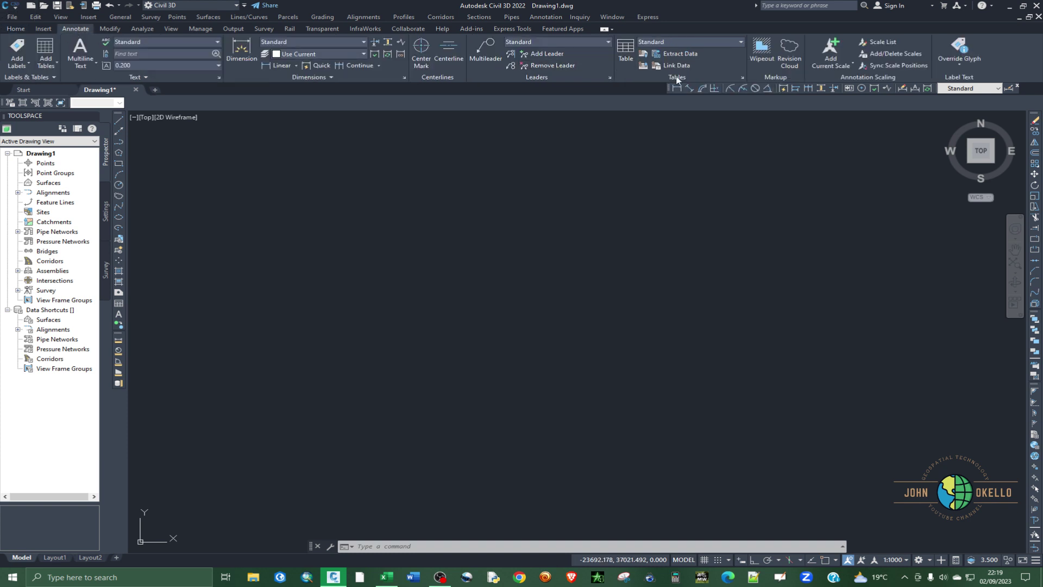
{"action": "left_click", "coordinate": [621, 51]}
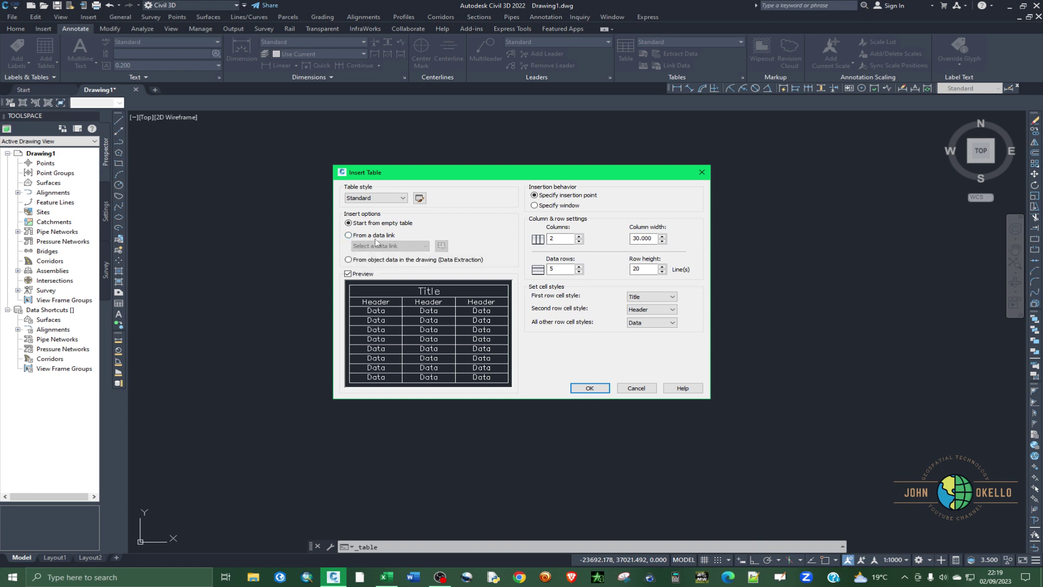
{"action": "left_click", "coordinate": [349, 235]}
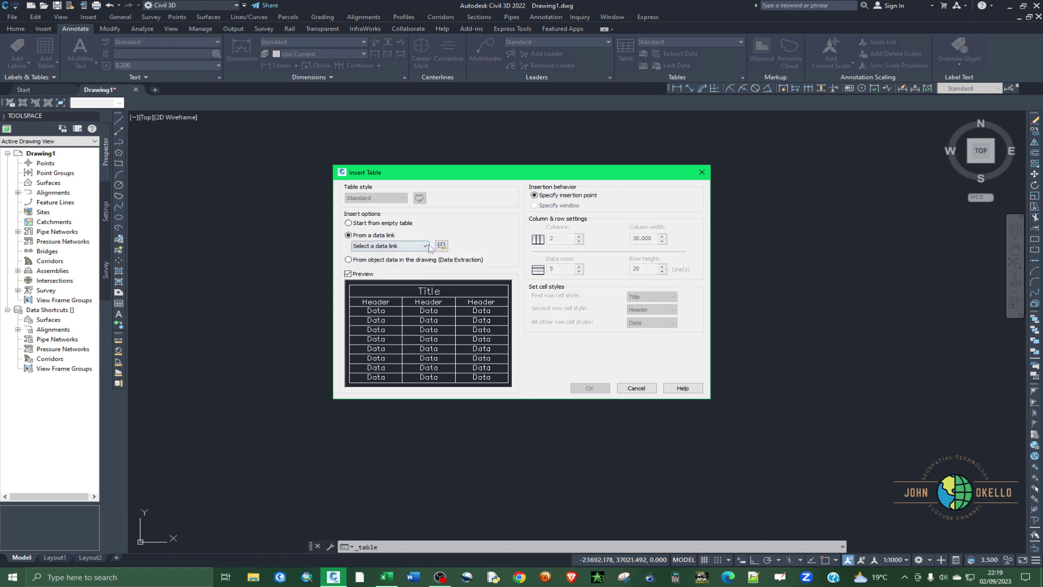
{"action": "left_click", "coordinate": [426, 246]}
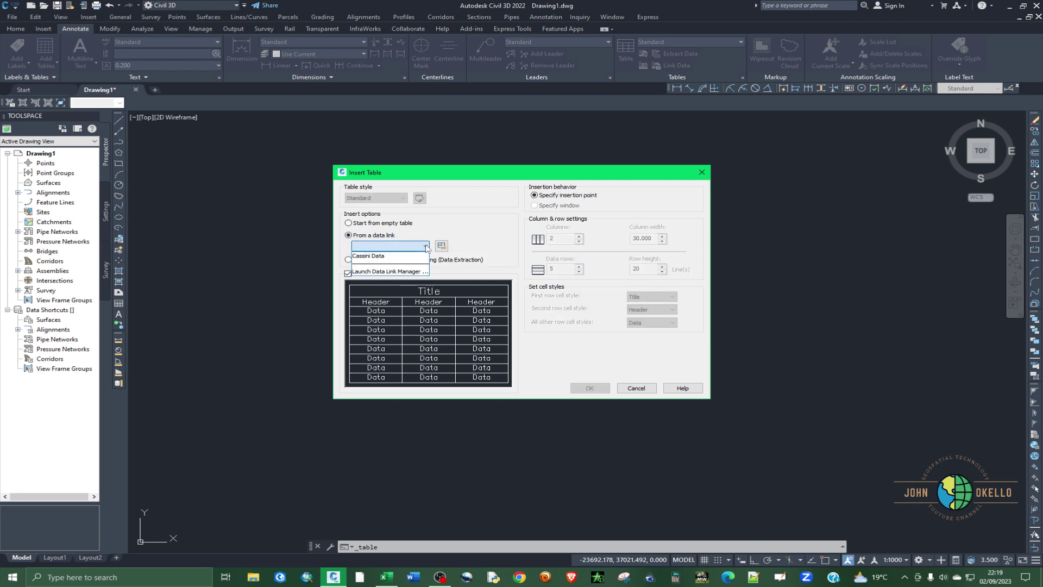
{"action": "left_click", "coordinate": [388, 257]}
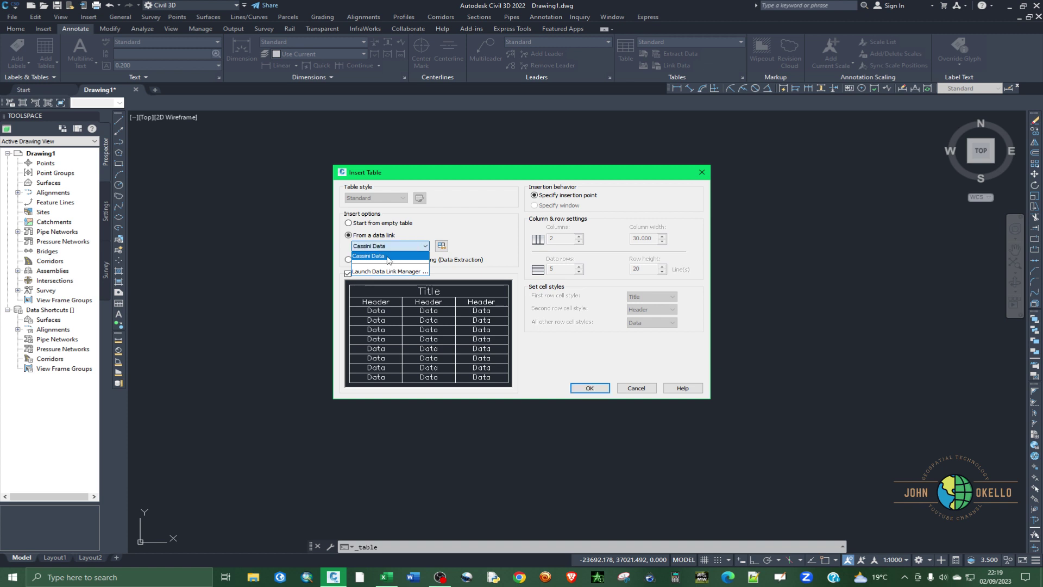
{"action": "left_click", "coordinate": [389, 256]}
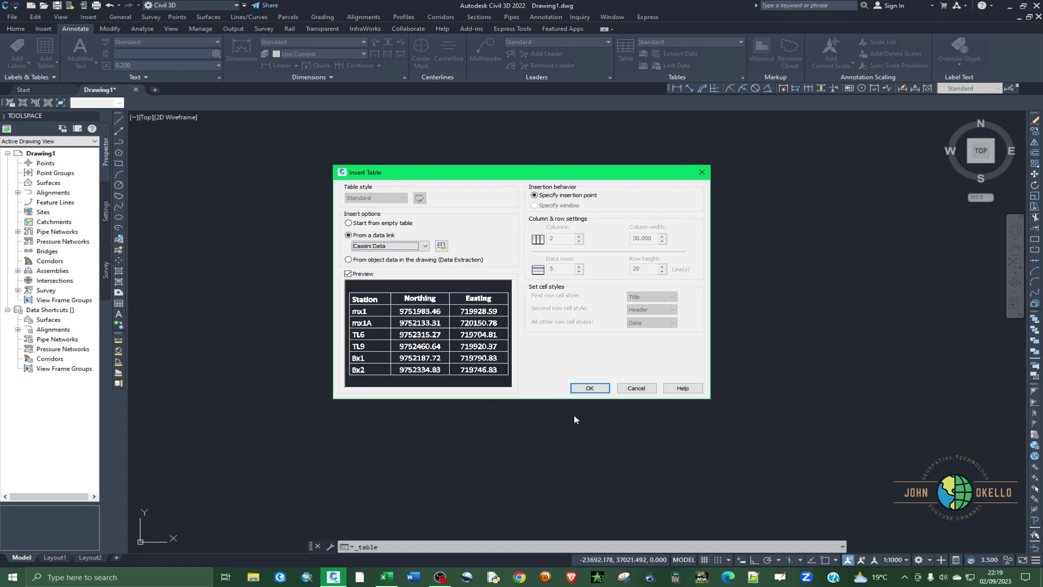
{"action": "left_click", "coordinate": [589, 389]}
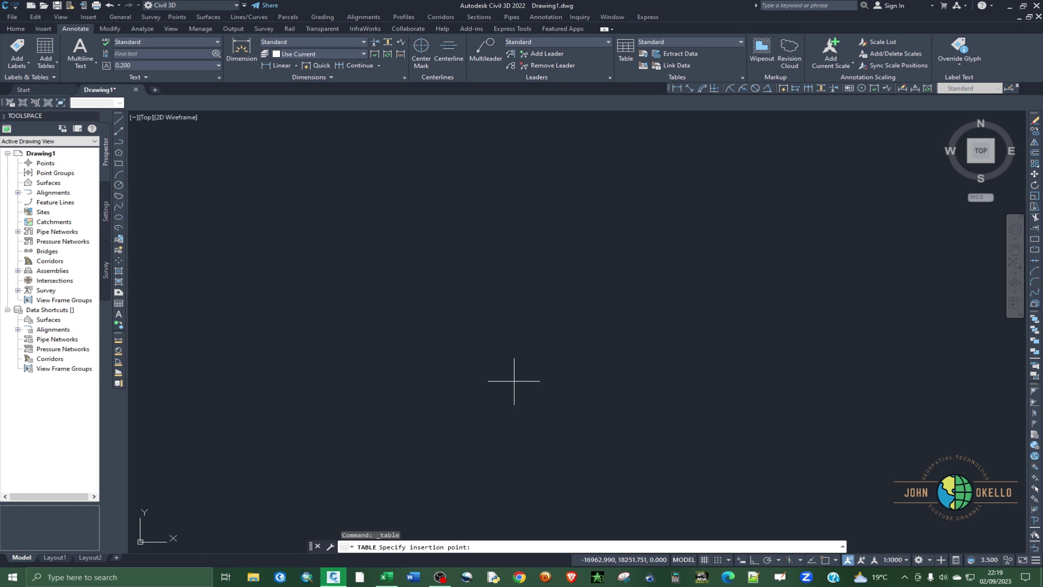
{"action": "left_click", "coordinate": [487, 321]}
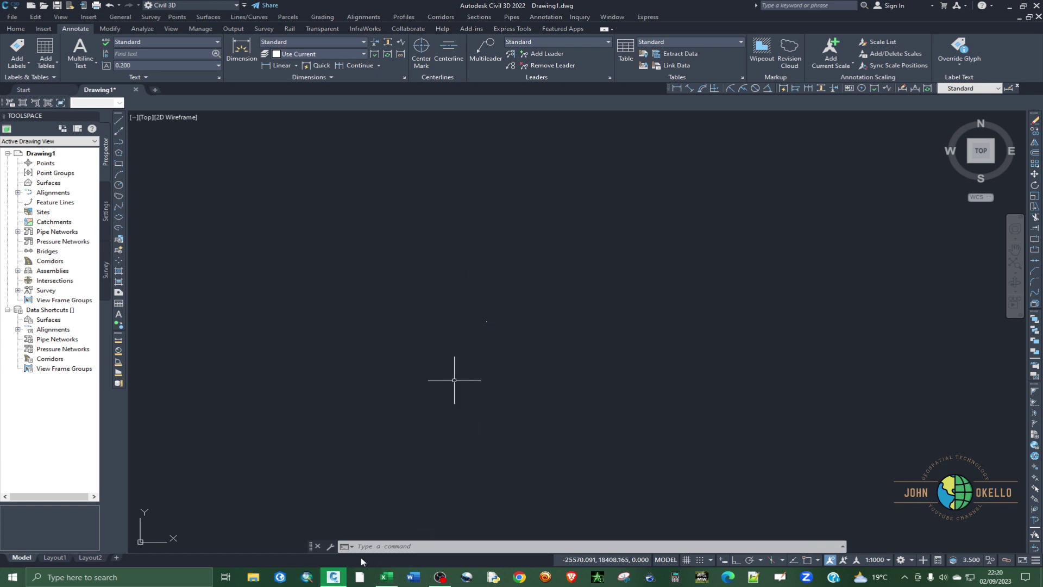
Step: Zoom to the drawing extents with ZE and examine the whole inserted coordinate table
{"action": "left_click", "coordinate": [376, 547]}
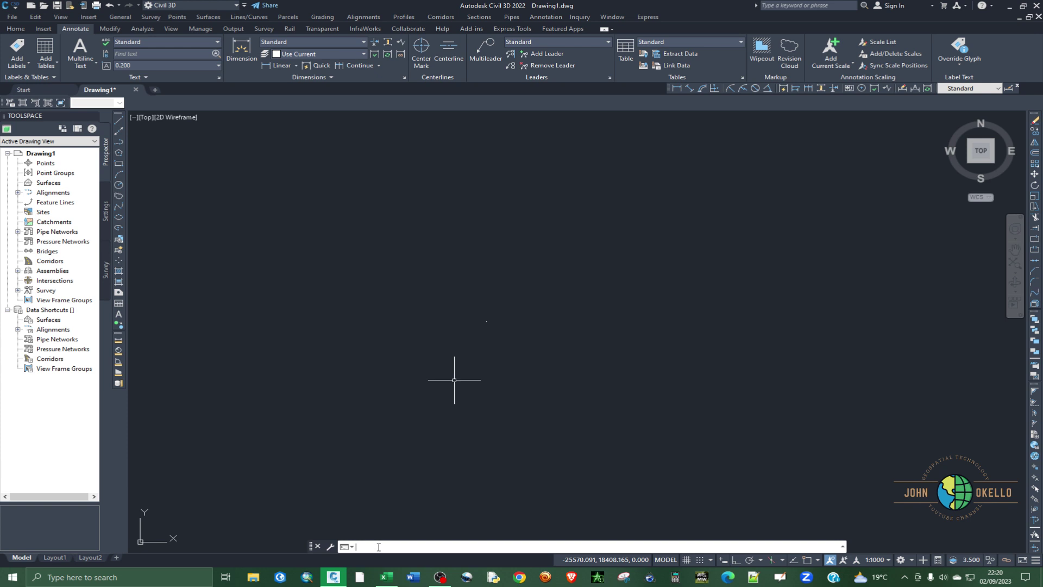
{"action": "type", "text": "ze"}
{"action": "key", "text": "Return"}
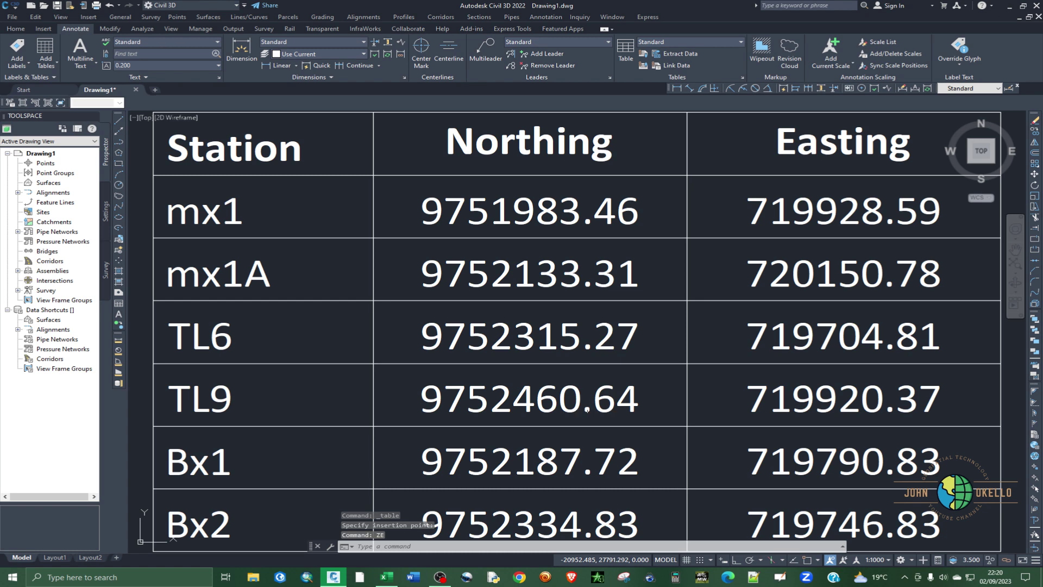
{"action": "scroll", "coordinate": [660, 336], "scroll_direction": "down", "scroll_amount": 2}
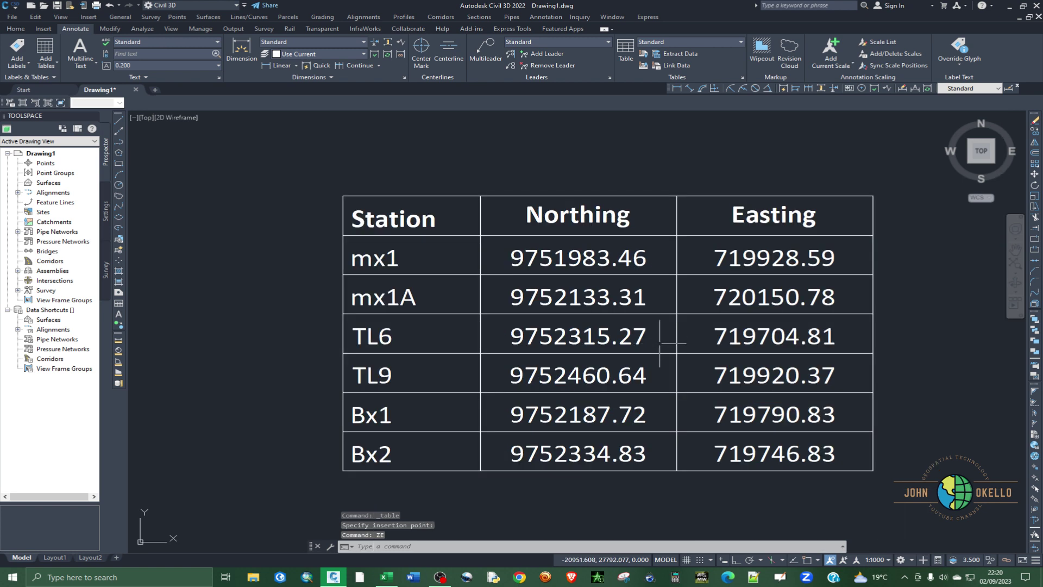
{"action": "left_click", "coordinate": [660, 343]}
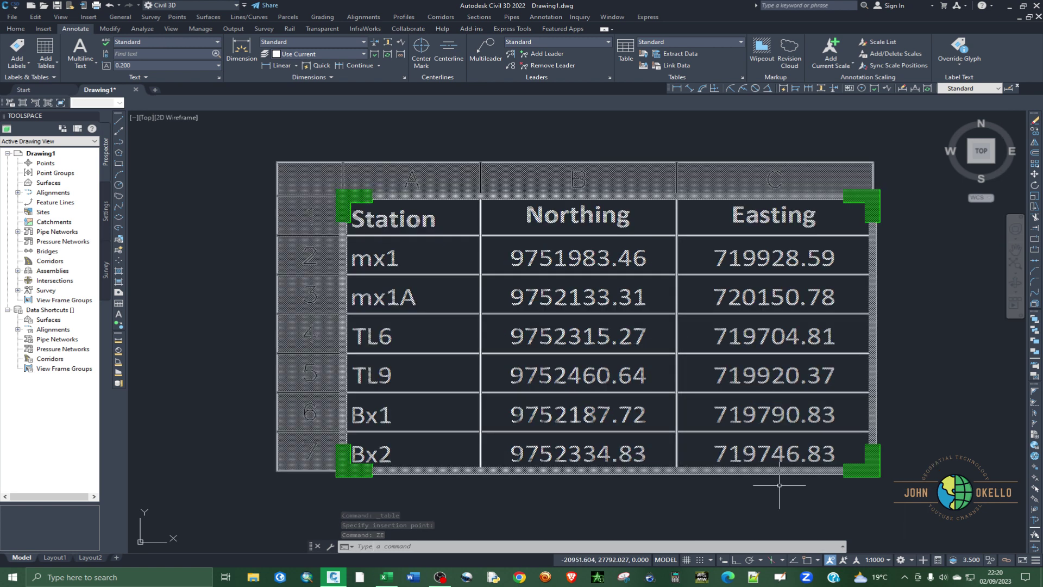
{"action": "key", "text": "Escape"}
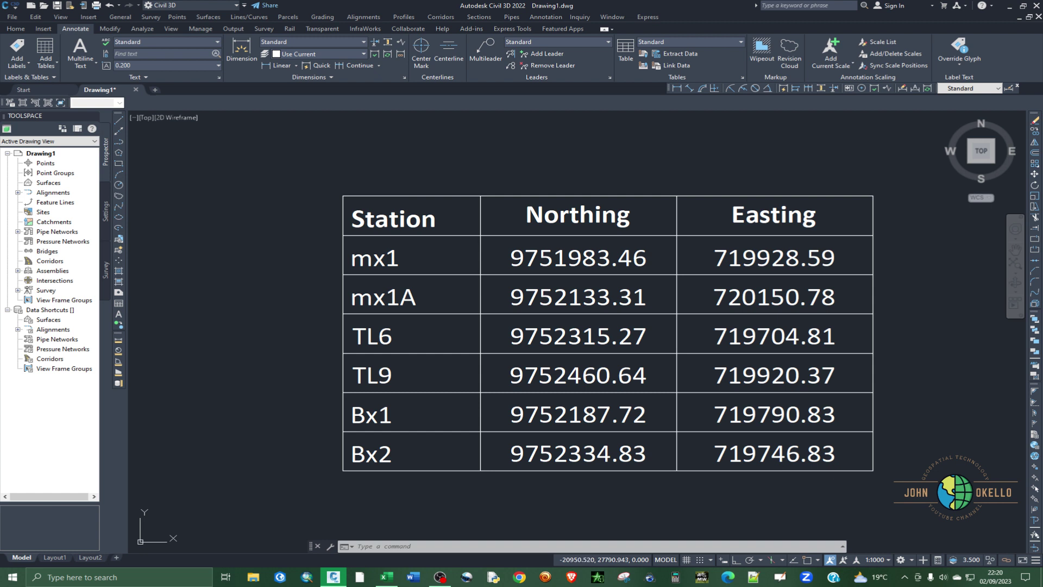
Step: Set the cell locking of the Bx2 Easting cell (C7) in the linked table to Unlocked
{"action": "left_click", "coordinate": [812, 451]}
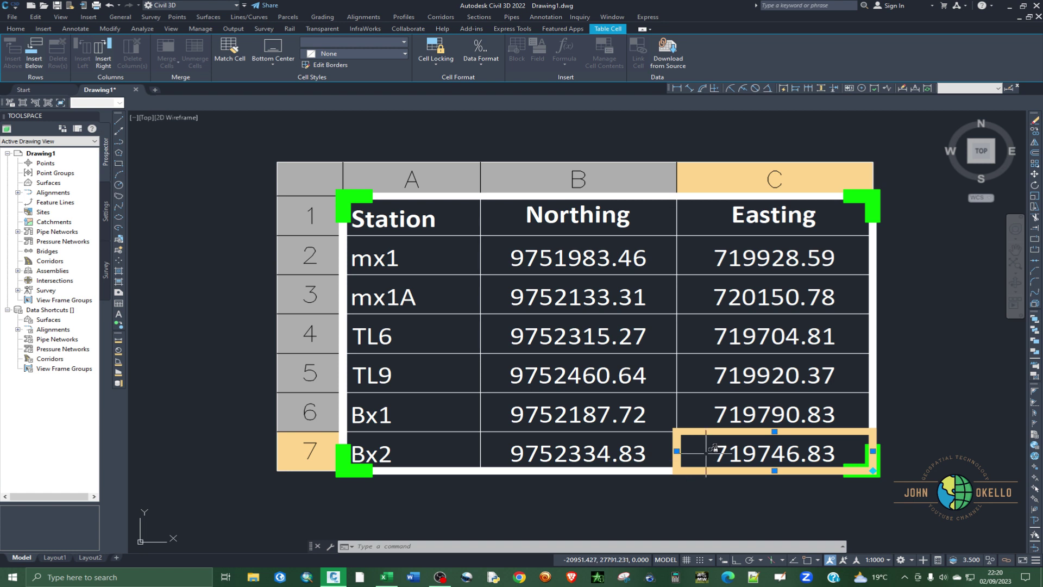
{"action": "mouse_move", "coordinate": [706, 454]}
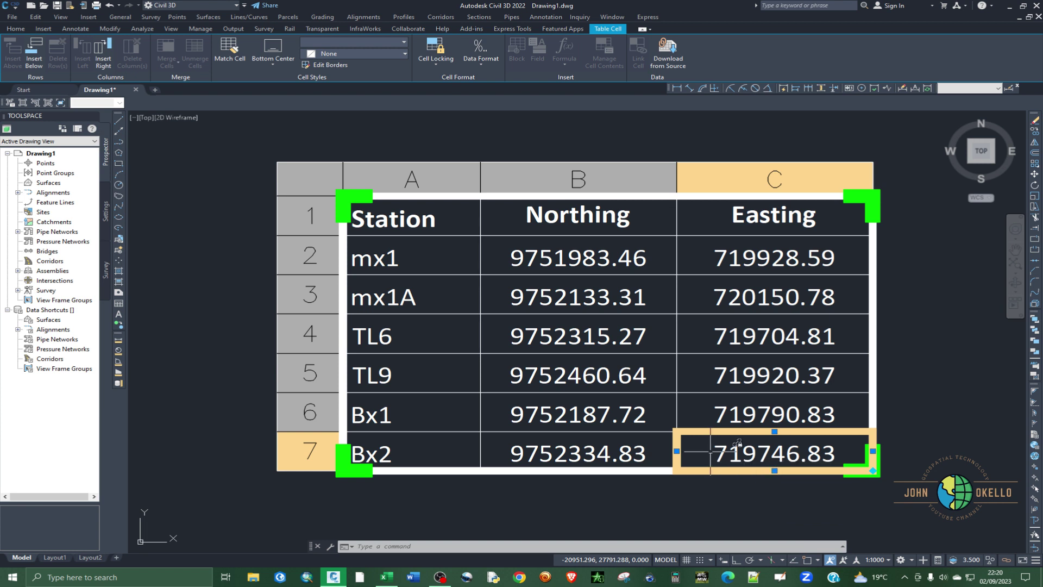
{"action": "left_click", "coordinate": [433, 64]}
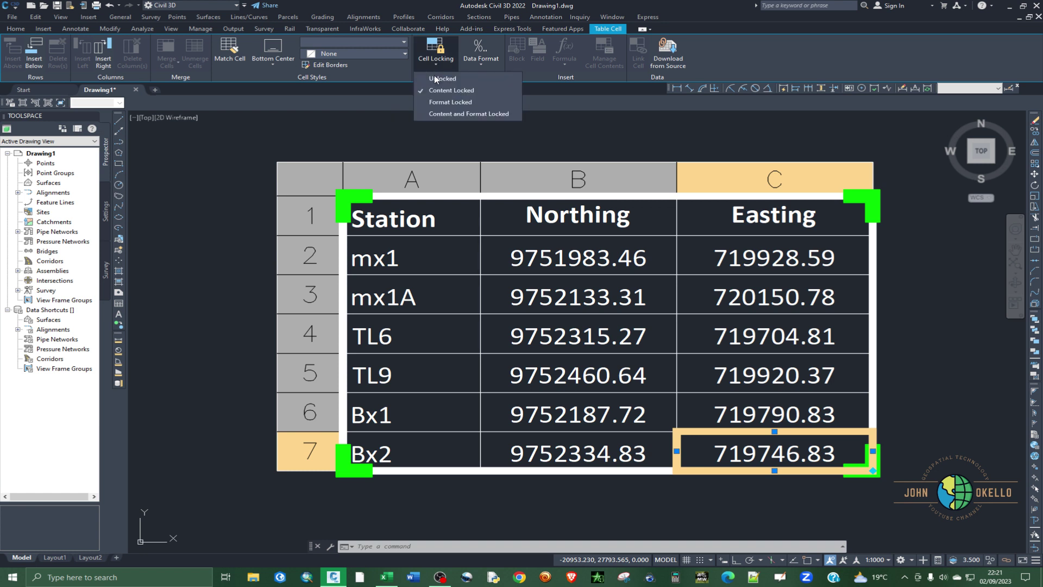
{"action": "left_click", "coordinate": [435, 78]}
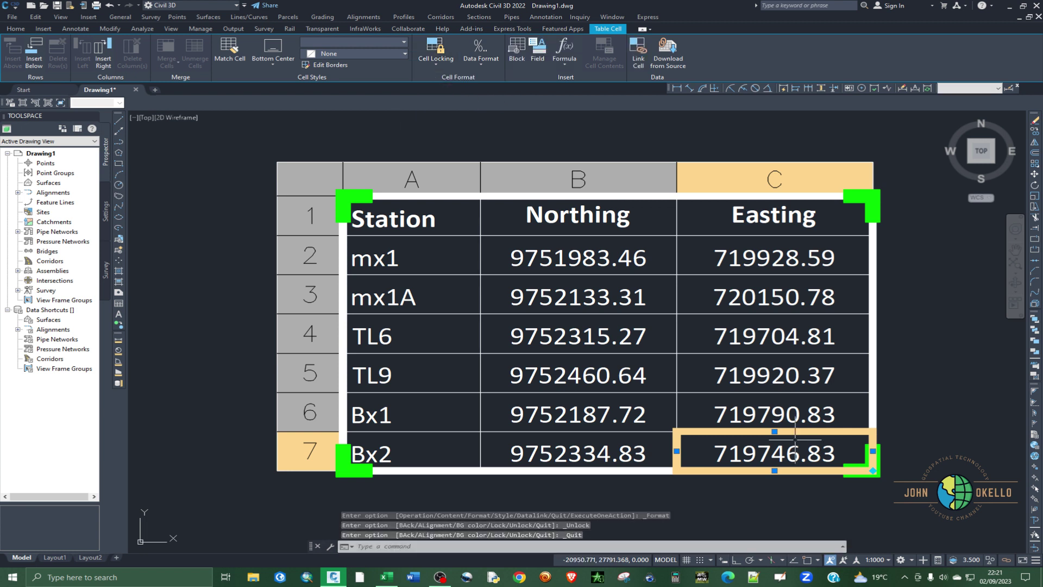
Step: Change the Easting of station Bx2 in the drawing table to 82000
{"action": "double_click", "coordinate": [774, 455]}
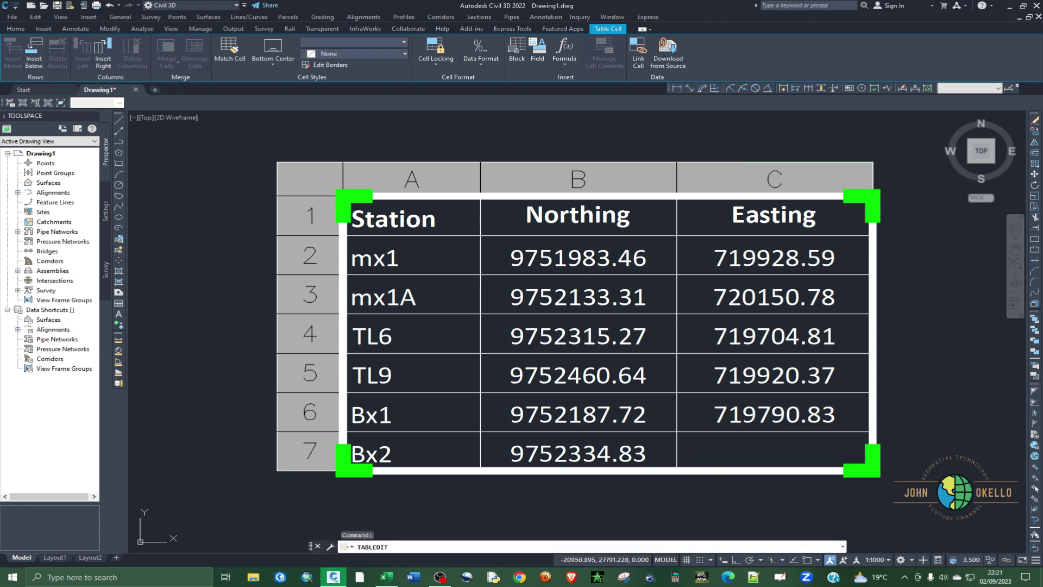
{"action": "double_click", "coordinate": [777, 460]}
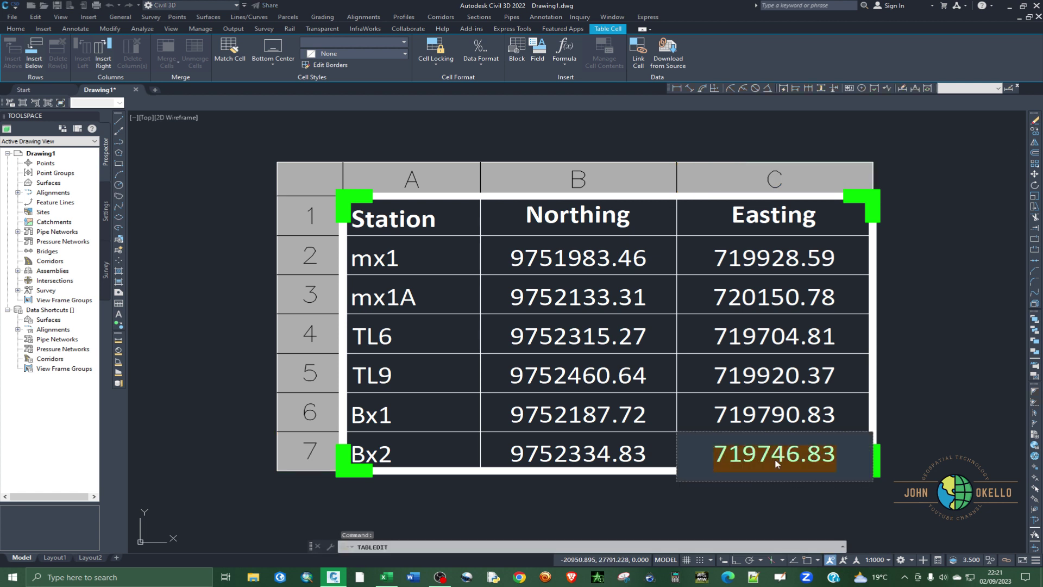
{"action": "type", "text": "8"}
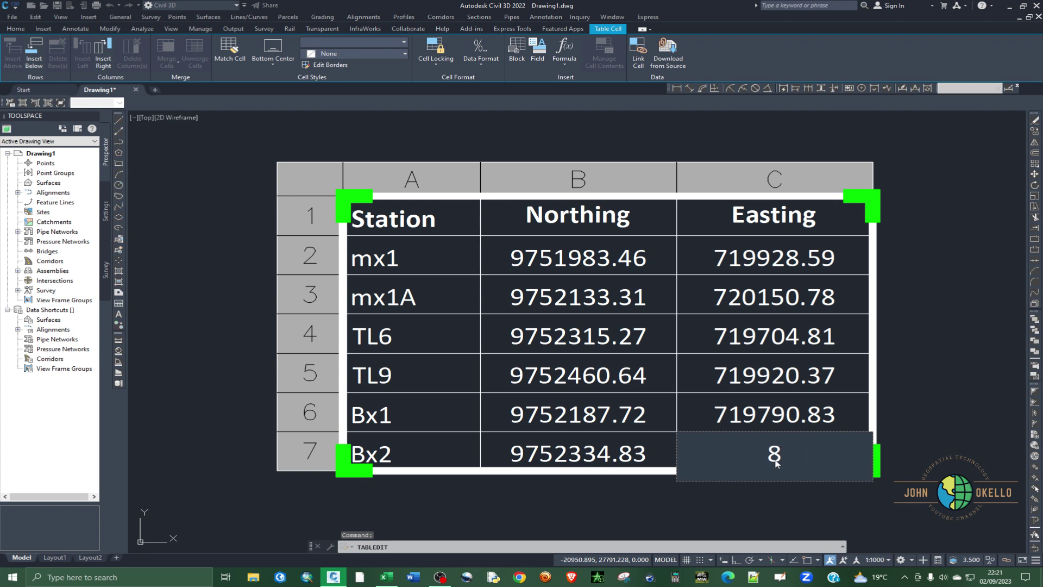
{"action": "type", "text": "2"}
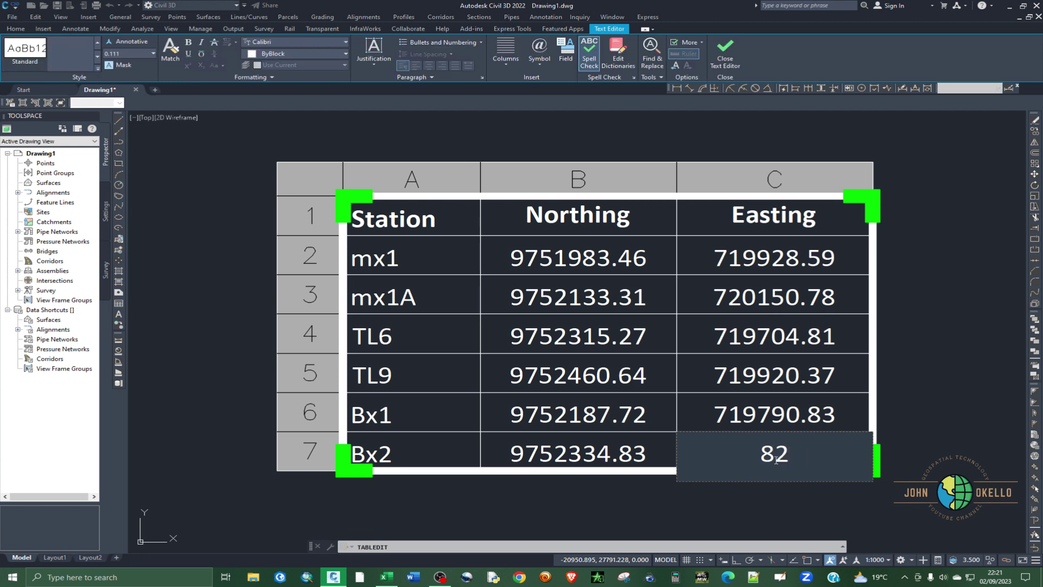
{"action": "type", "text": "00 0"}
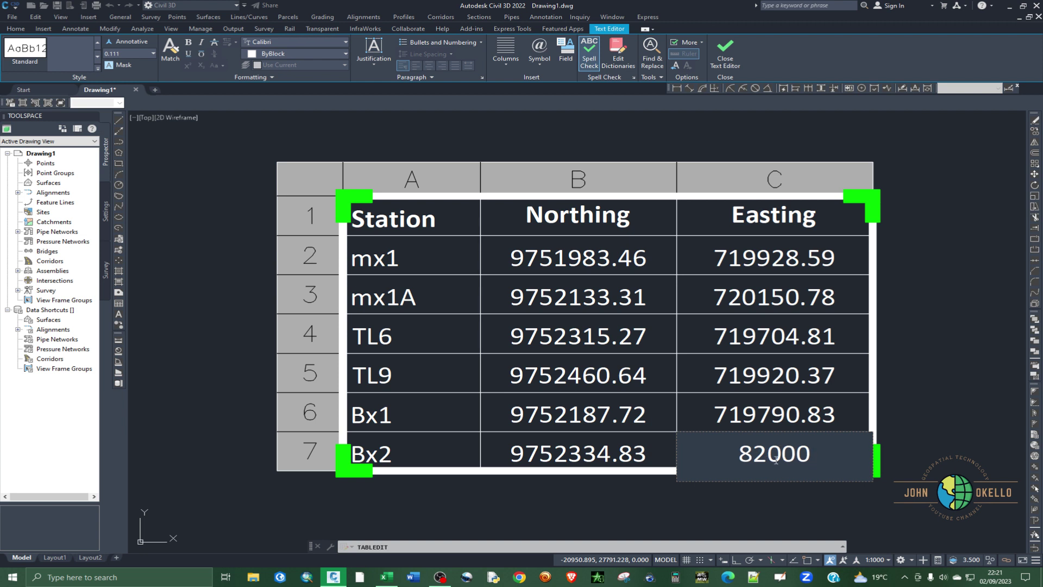
{"action": "key", "text": "Escape"}
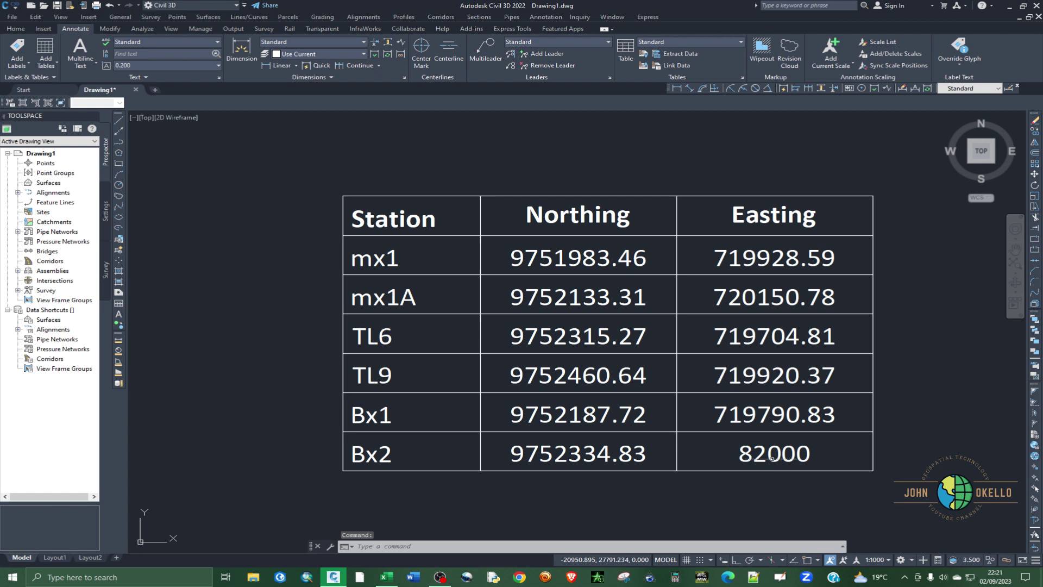
Step: Switch to Excel, save and close Survey Data.xlsx, and return to Civil 3D
{"action": "left_click", "coordinate": [386, 577]}
{"action": "left_click", "coordinate": [109, 201]}
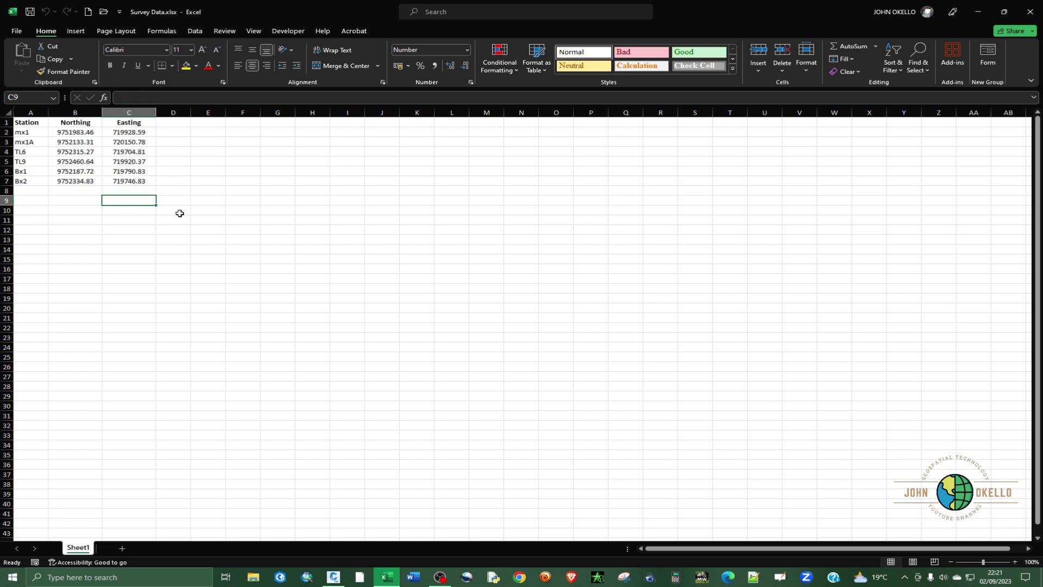
{"action": "left_click", "coordinate": [29, 12]}
{"action": "left_click", "coordinate": [334, 577]}
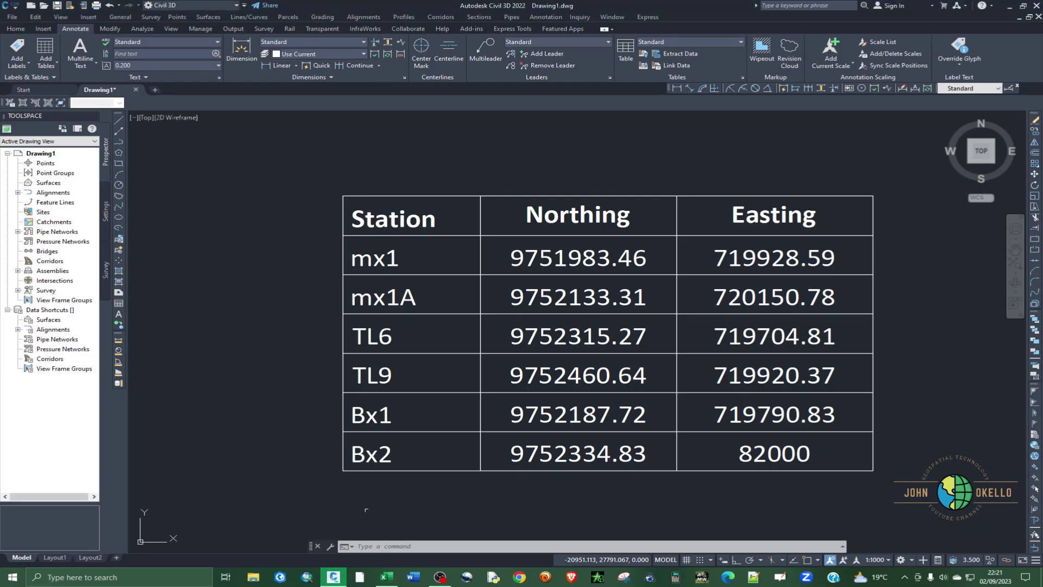
{"action": "left_click", "coordinate": [386, 577]}
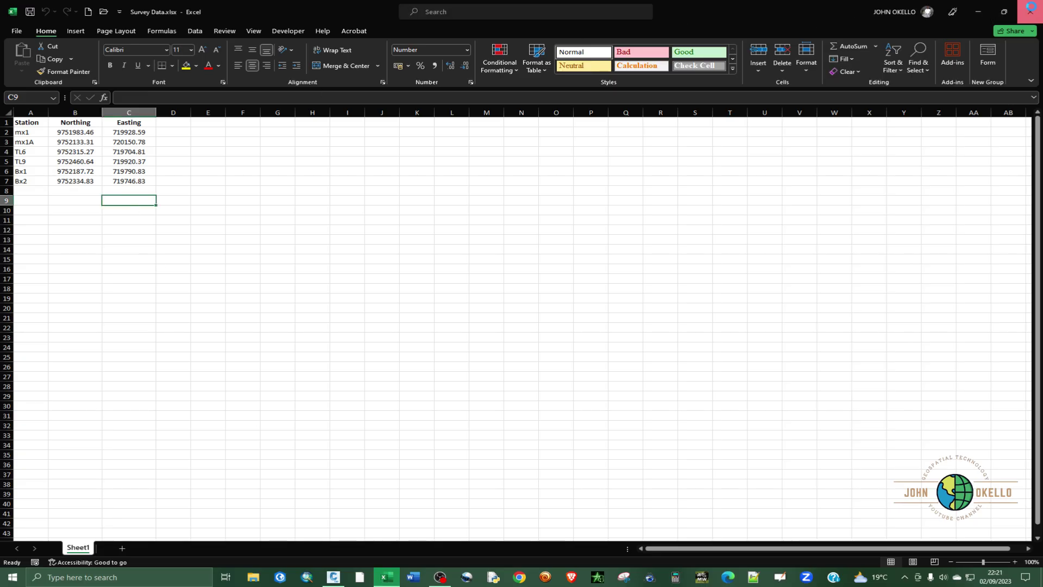
{"action": "key", "text": "alt+Tab"}
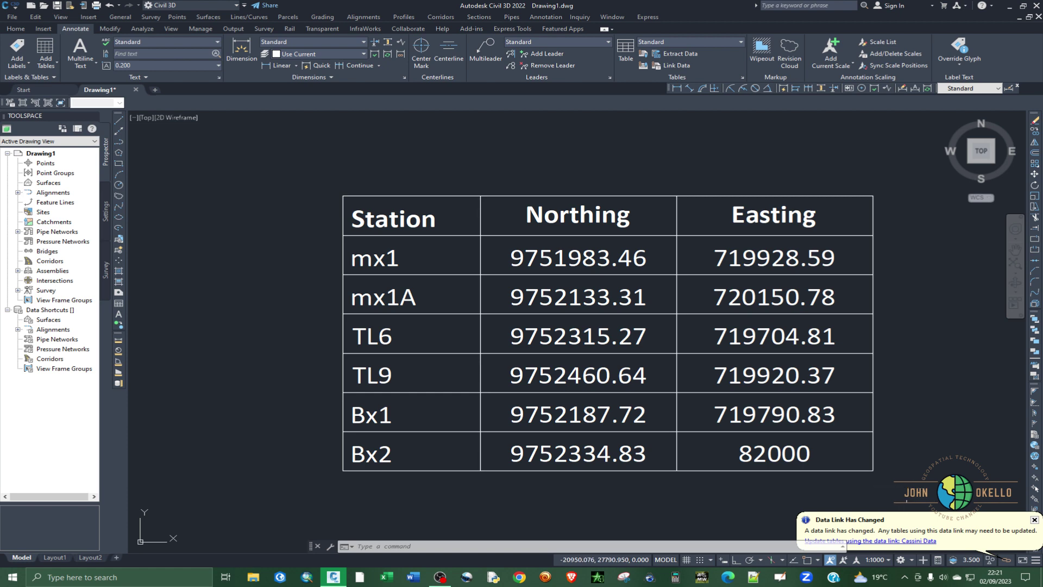
Step: Select the whole coordinate table and write its data links to the external source
{"action": "left_click", "coordinate": [908, 501]}
{"action": "left_click", "coordinate": [848, 449]}
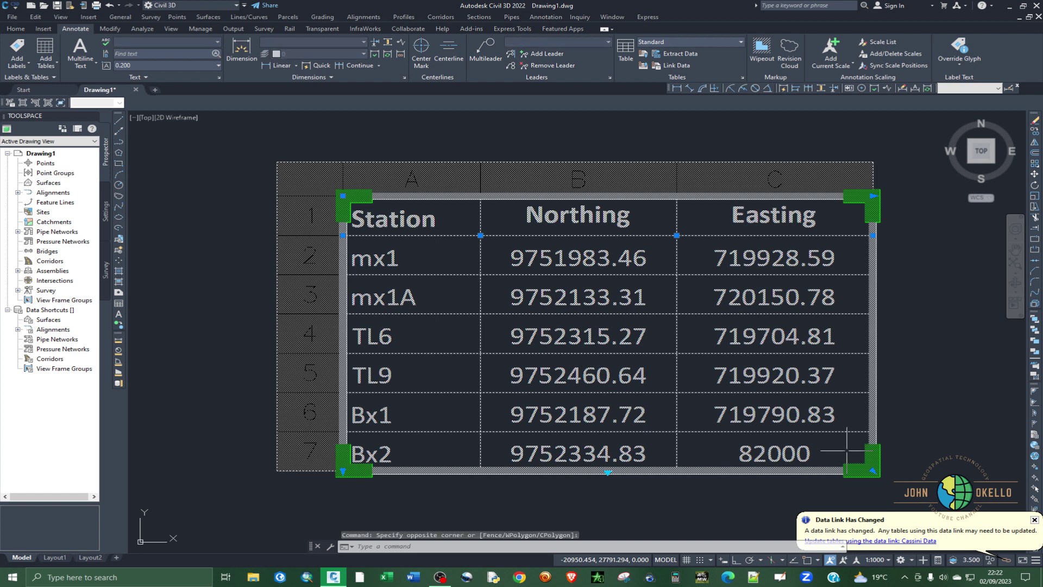
{"action": "right_click", "coordinate": [478, 312]}
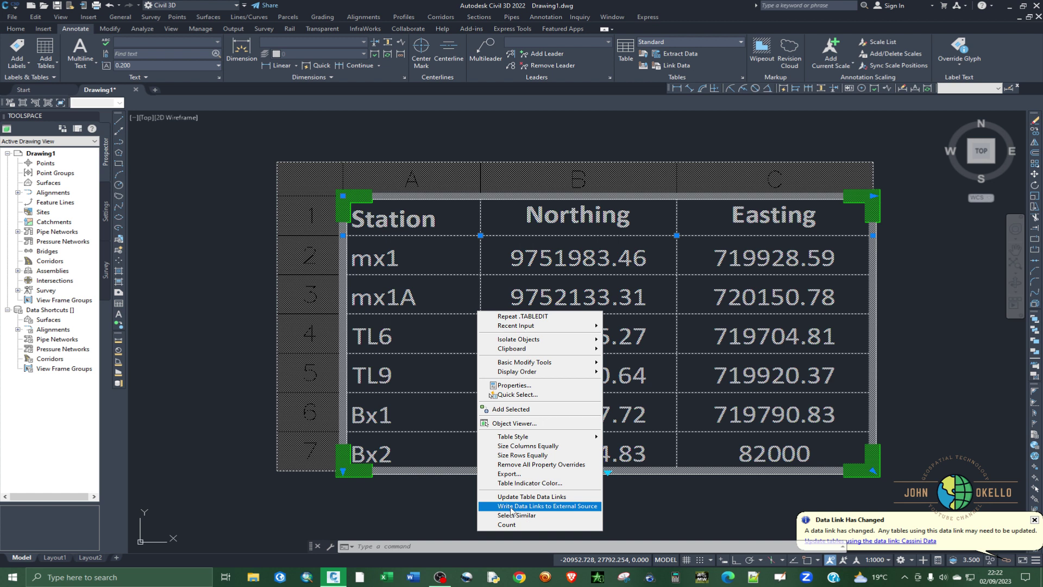
{"action": "left_click", "coordinate": [552, 508]}
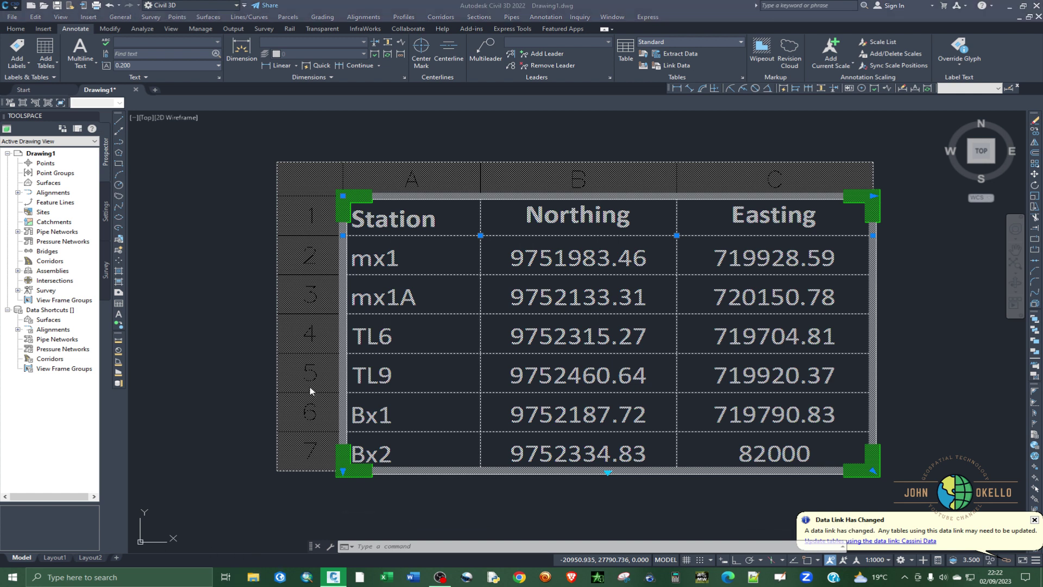
Step: Open Survey Data.xlsx from the Desktop folder in Excel to check the Easting of station Bx2
{"action": "key", "text": "super+e"}
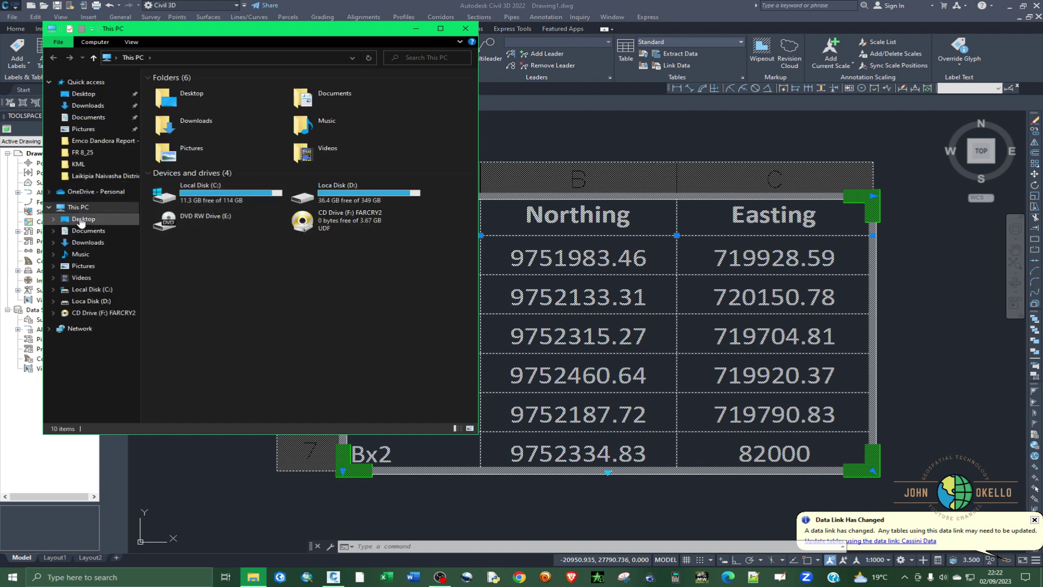
{"action": "left_click", "coordinate": [84, 220]}
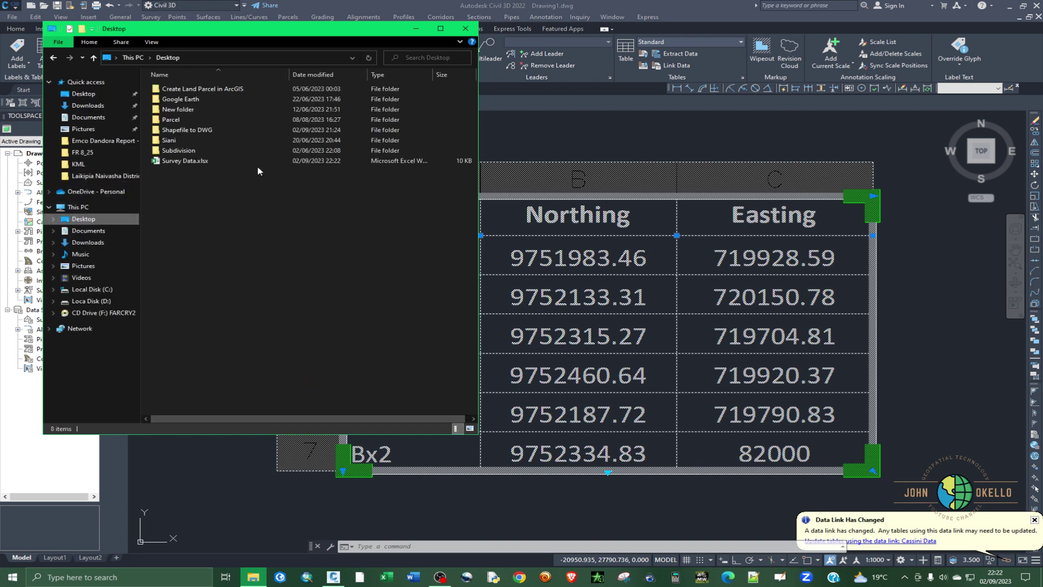
{"action": "left_click", "coordinate": [208, 162]}
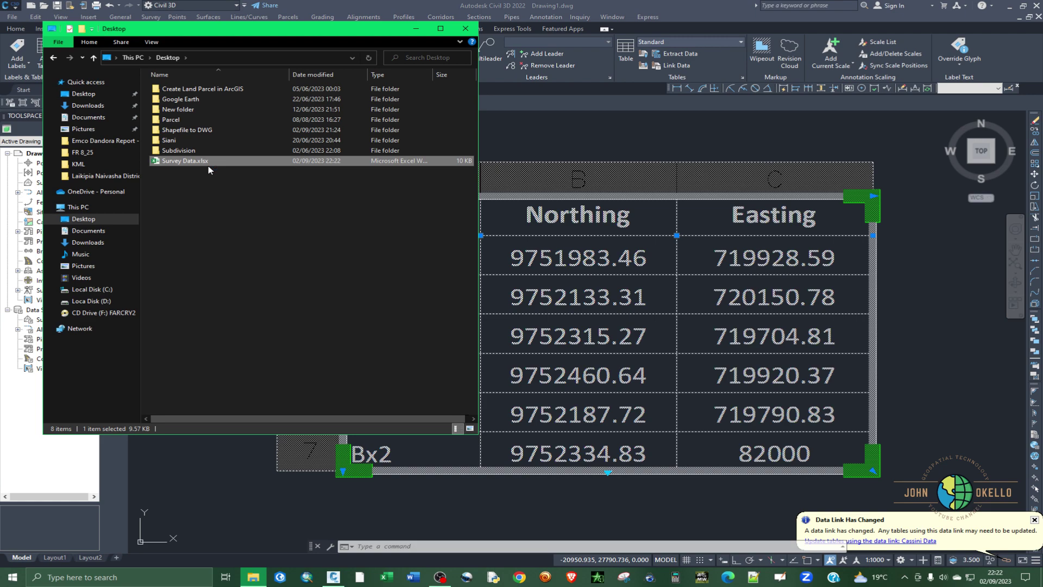
{"action": "double_click", "coordinate": [208, 163]}
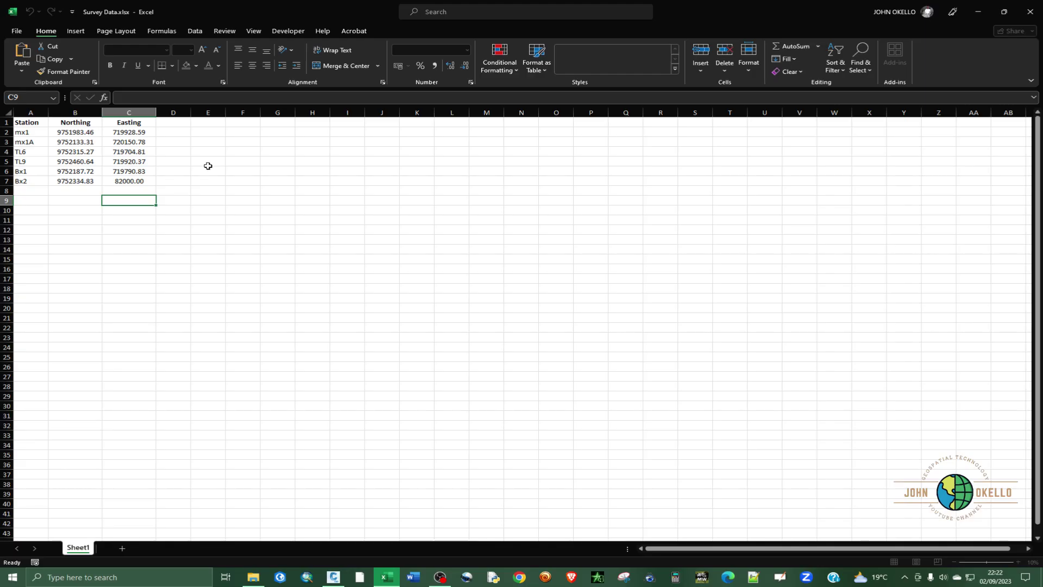
Step: Set the Northing of station Bx2 in the Excel worksheet to 70000000
{"action": "left_click", "coordinate": [121, 182]}
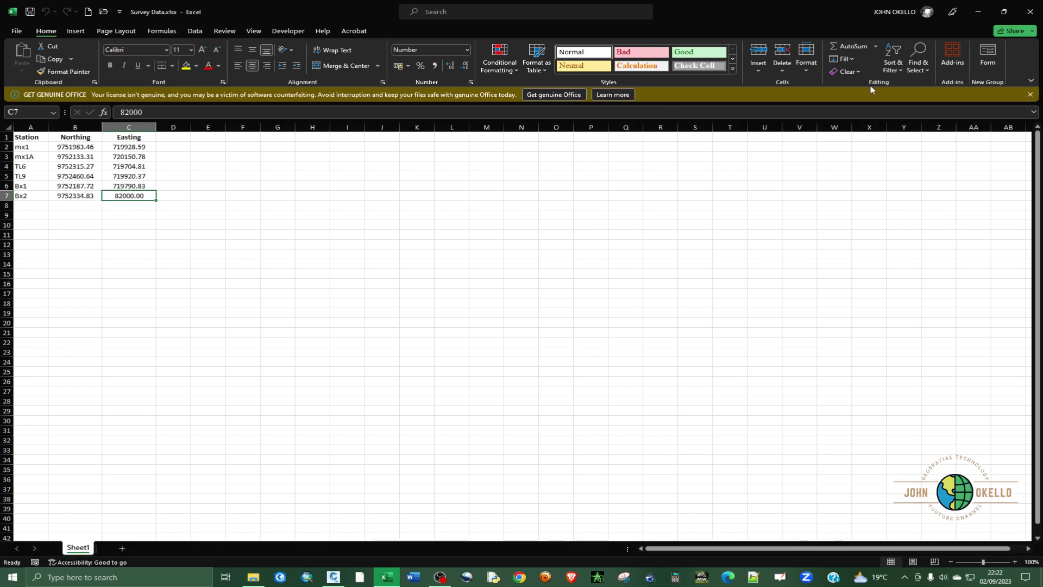
{"action": "left_click", "coordinate": [1030, 95]}
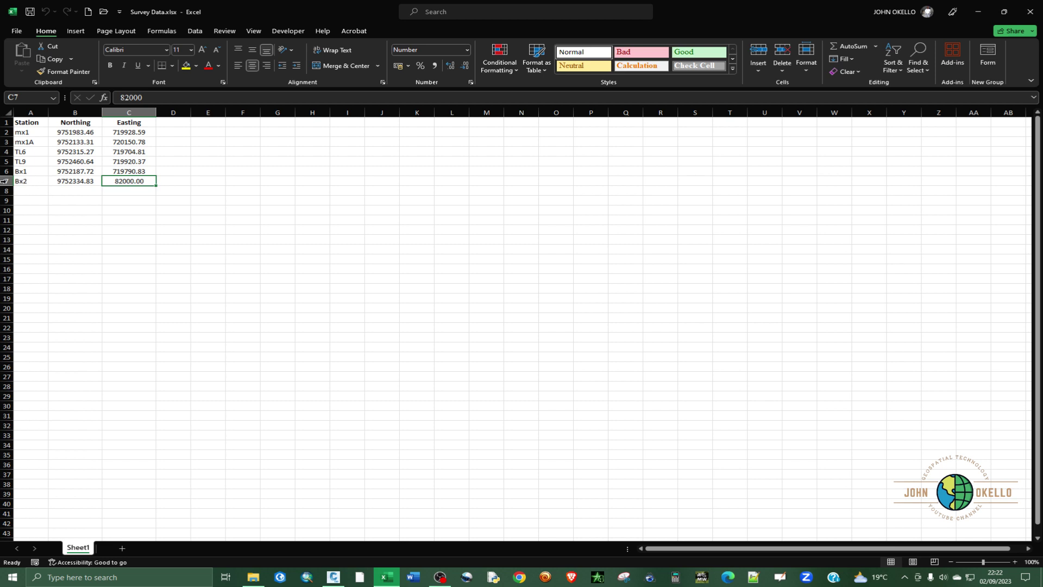
{"action": "left_click", "coordinate": [61, 180]}
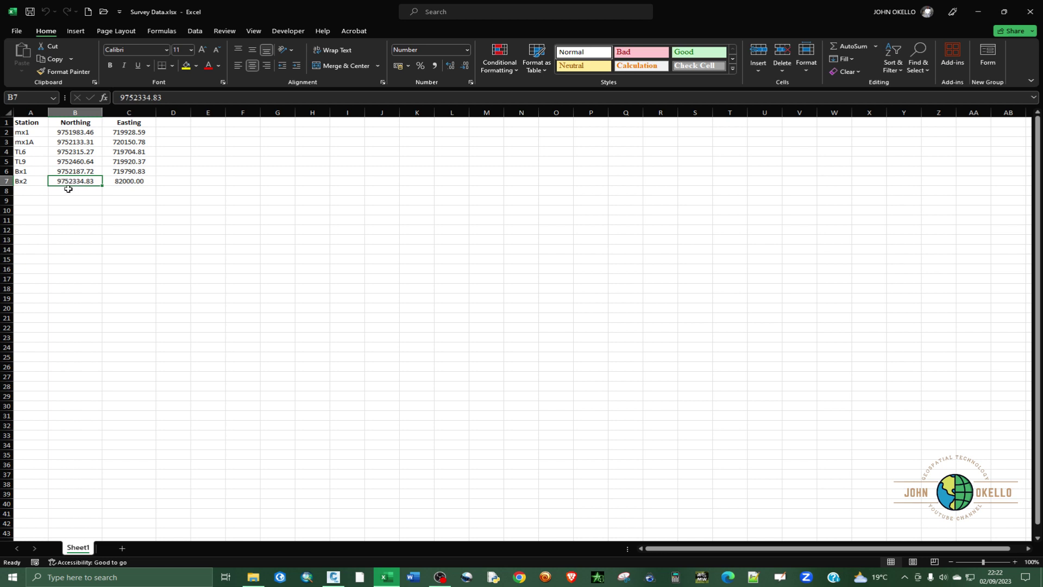
{"action": "double_click", "coordinate": [66, 181]}
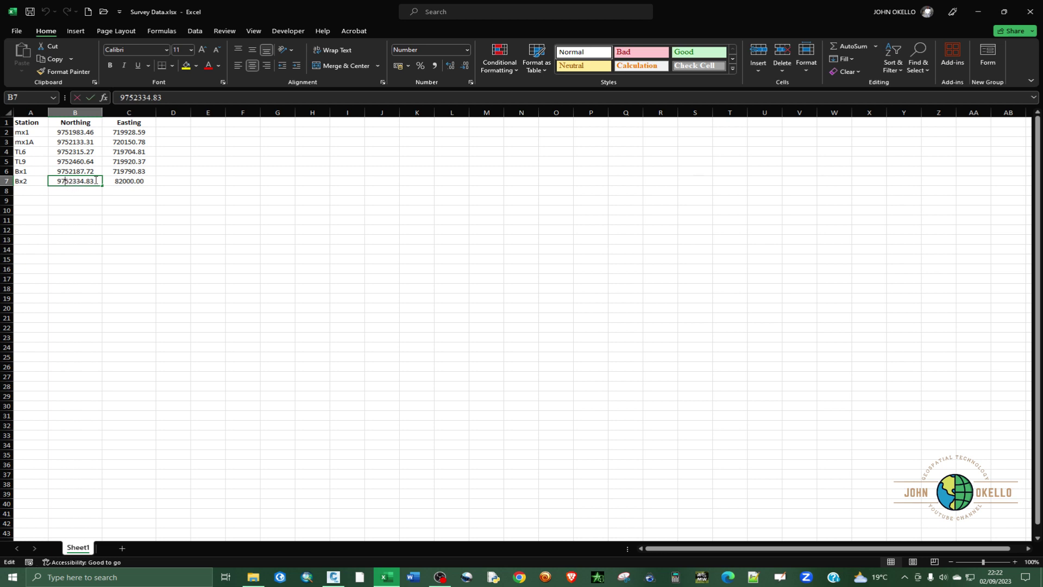
{"action": "left_click_drag", "start_coordinate": [97, 181], "coordinate": [56, 180]}
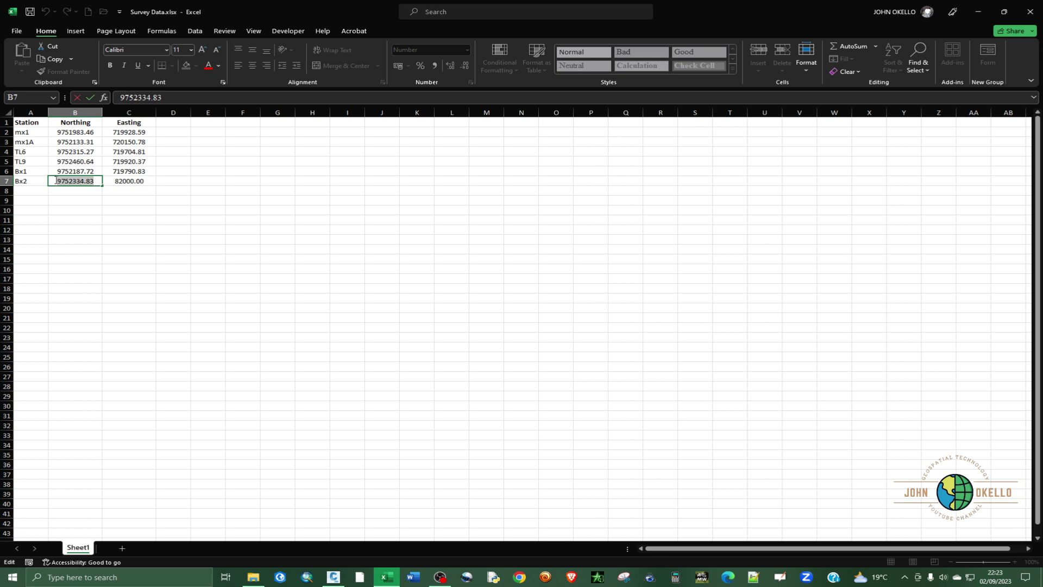
{"action": "type", "text": "7"}
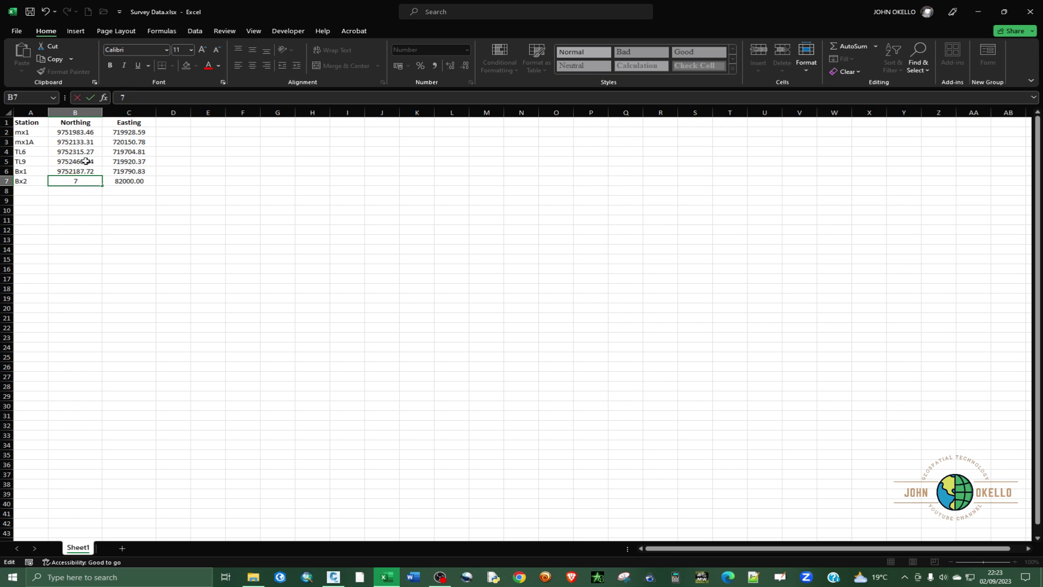
{"action": "type", "text": "0000000"}
{"action": "left_click", "coordinate": [136, 228]}
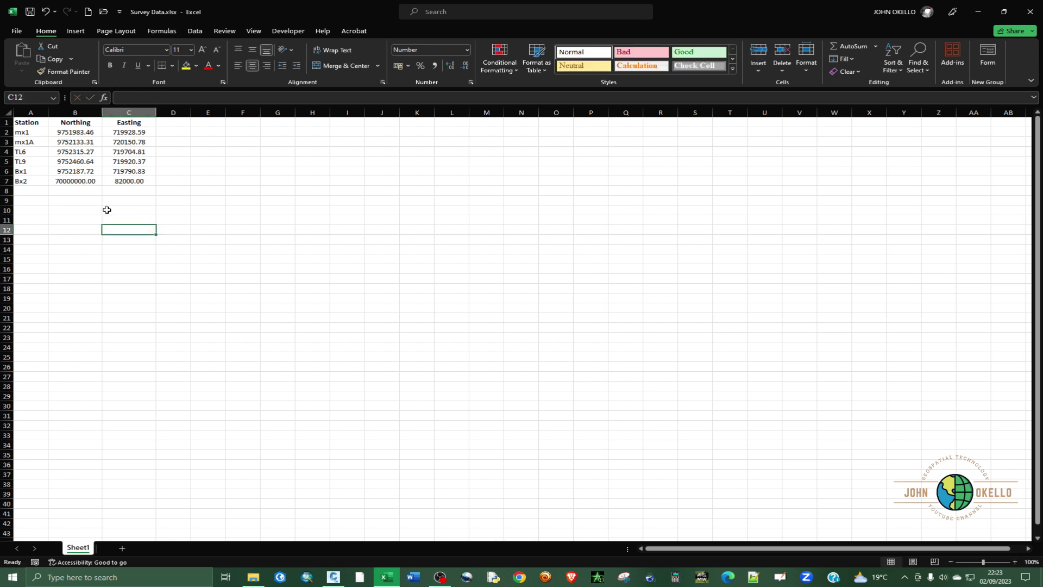
Step: Save and close Survey Data.xlsx, switch to Civil 3D and update the coordinate table's data links
{"action": "left_click", "coordinate": [29, 12]}
{"action": "left_click", "coordinate": [1030, 12]}
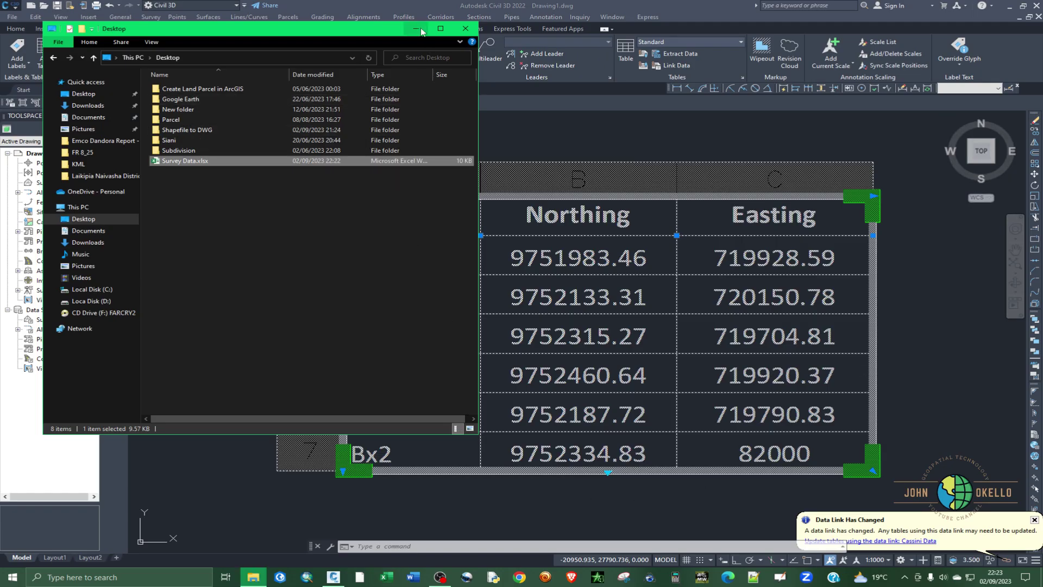
{"action": "left_click", "coordinate": [416, 28]}
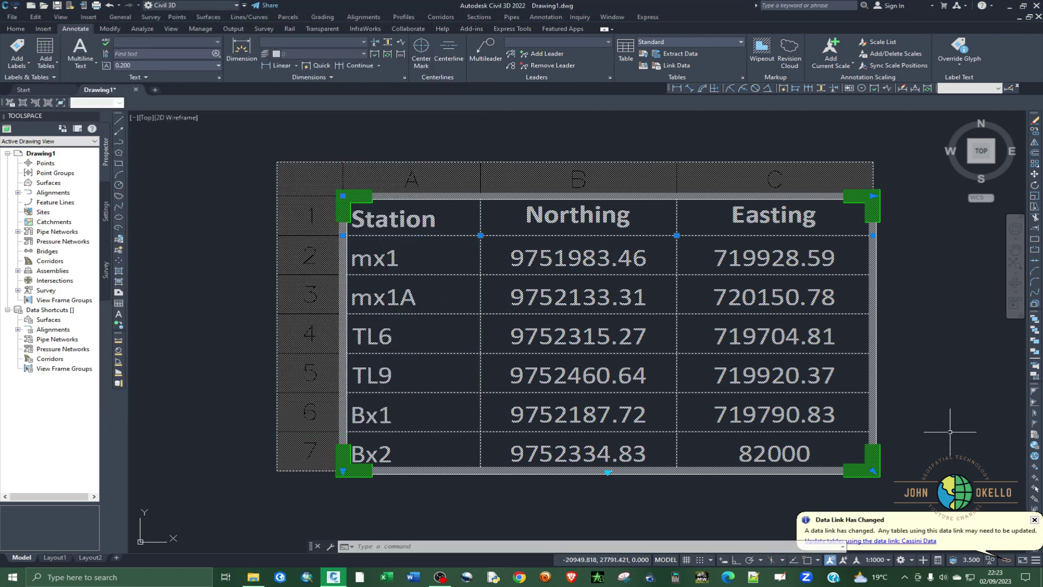
{"action": "right_click", "coordinate": [611, 429]}
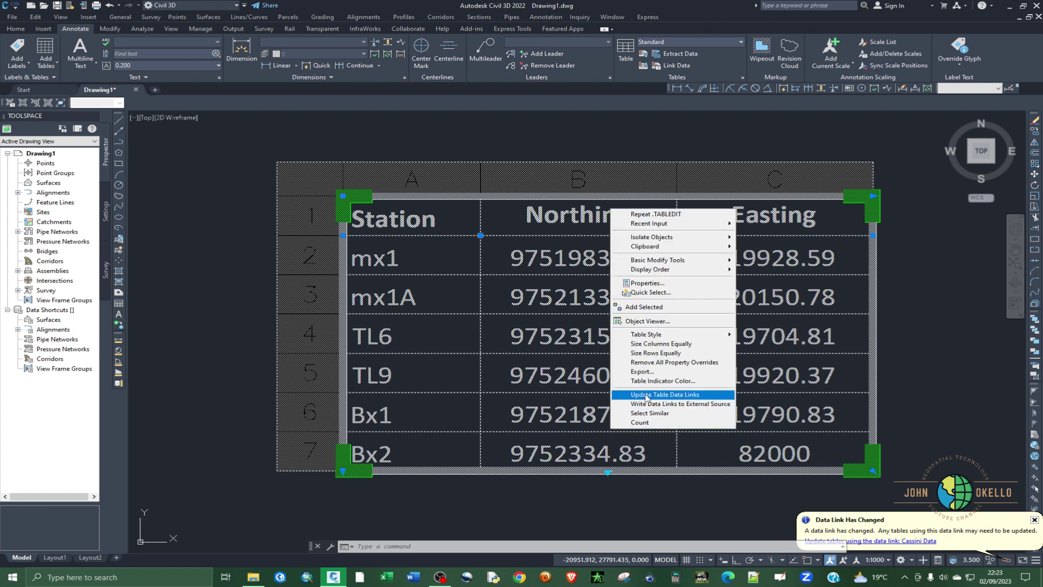
{"action": "left_click", "coordinate": [689, 395]}
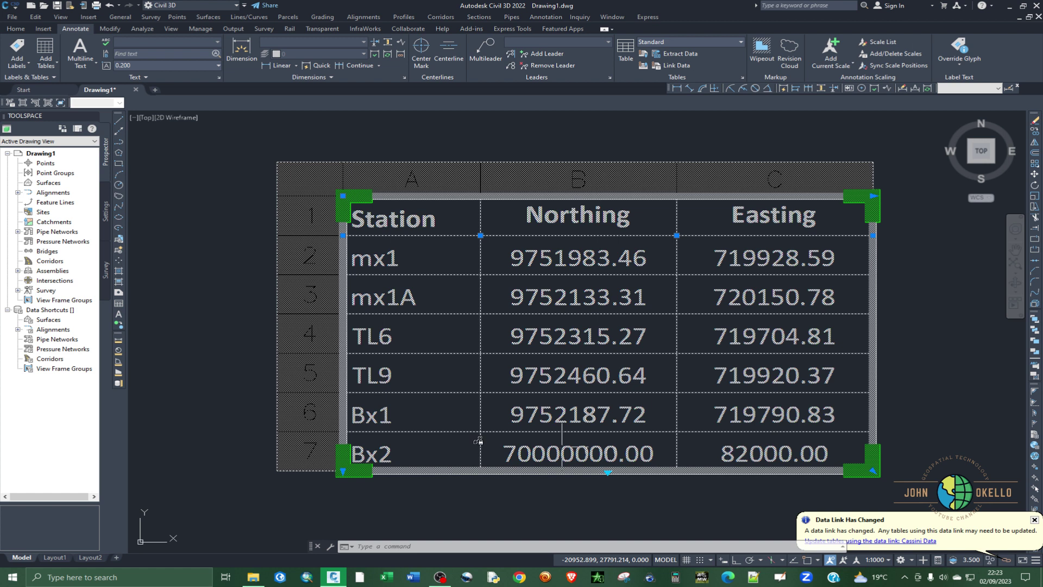
Step: Reopen Survey Data.xlsx from the Desktop folder to compare the Bx2 coordinates, and return to the linked table in Civil 3D
{"action": "left_click", "coordinate": [252, 578]}
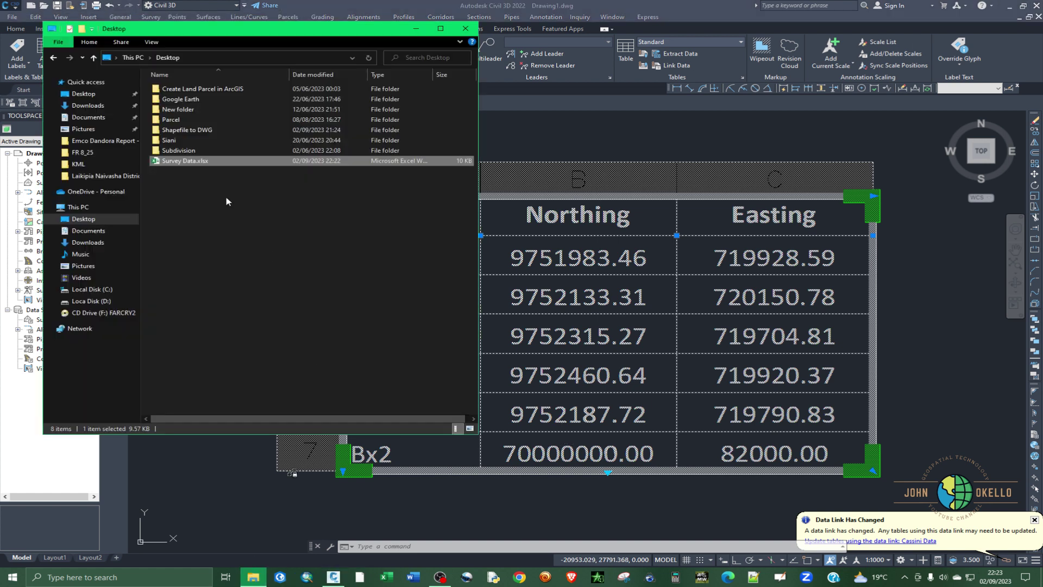
{"action": "double_click", "coordinate": [239, 162]}
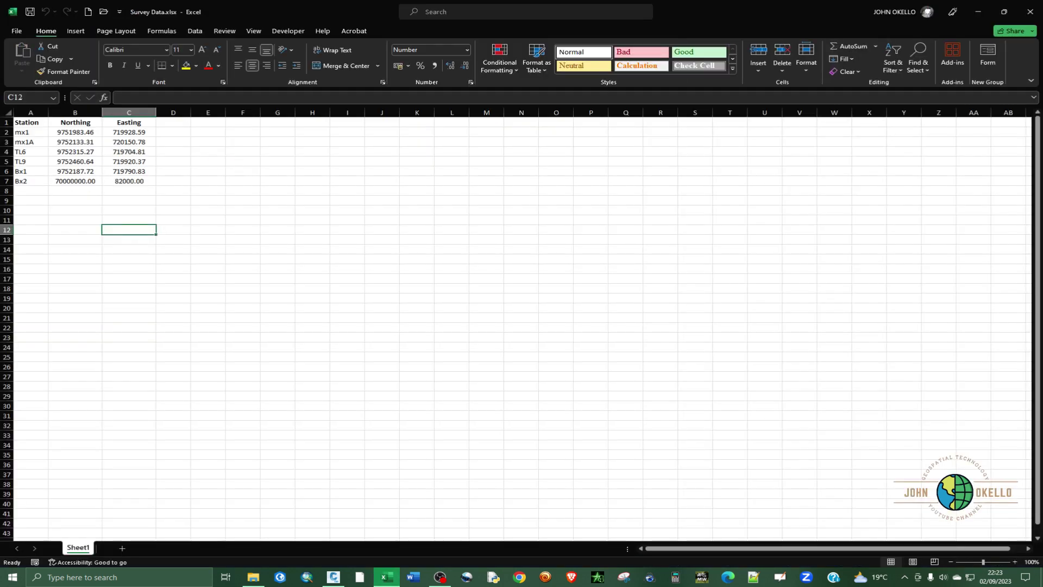
{"action": "left_click", "coordinate": [978, 11]}
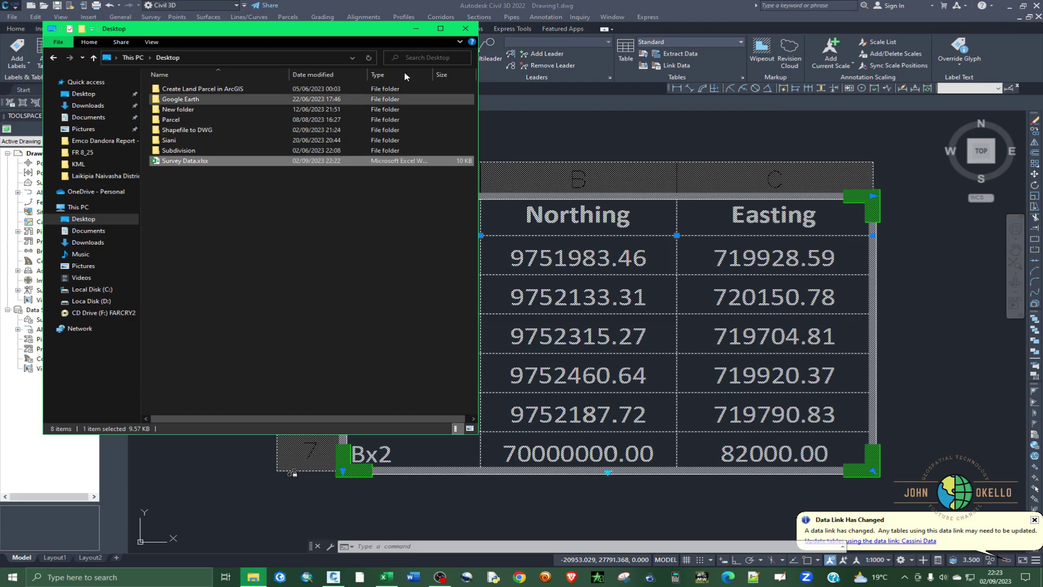
{"action": "left_click", "coordinate": [416, 28]}
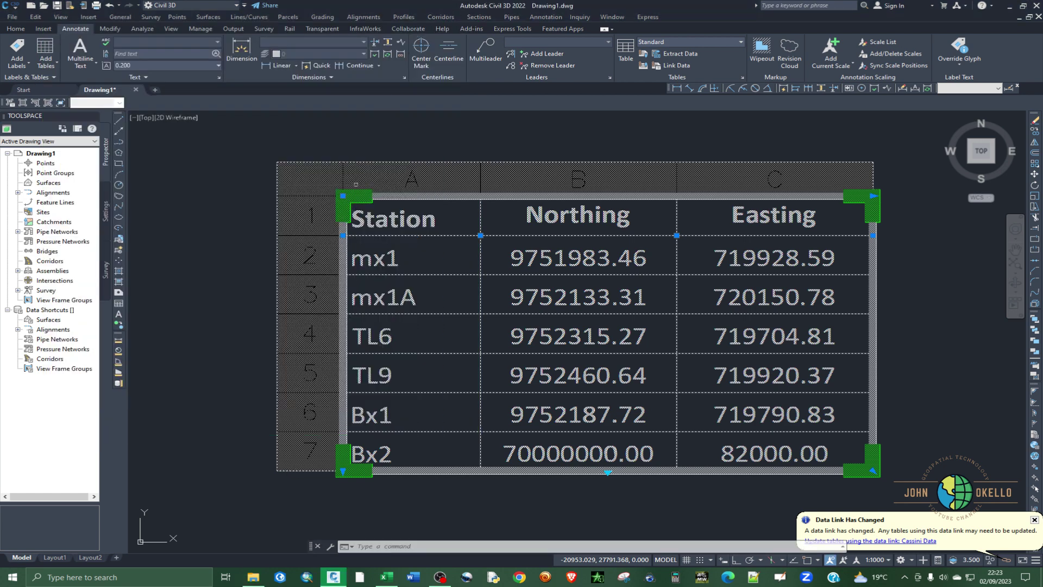
{"action": "mouse_move", "coordinate": [406, 284]}
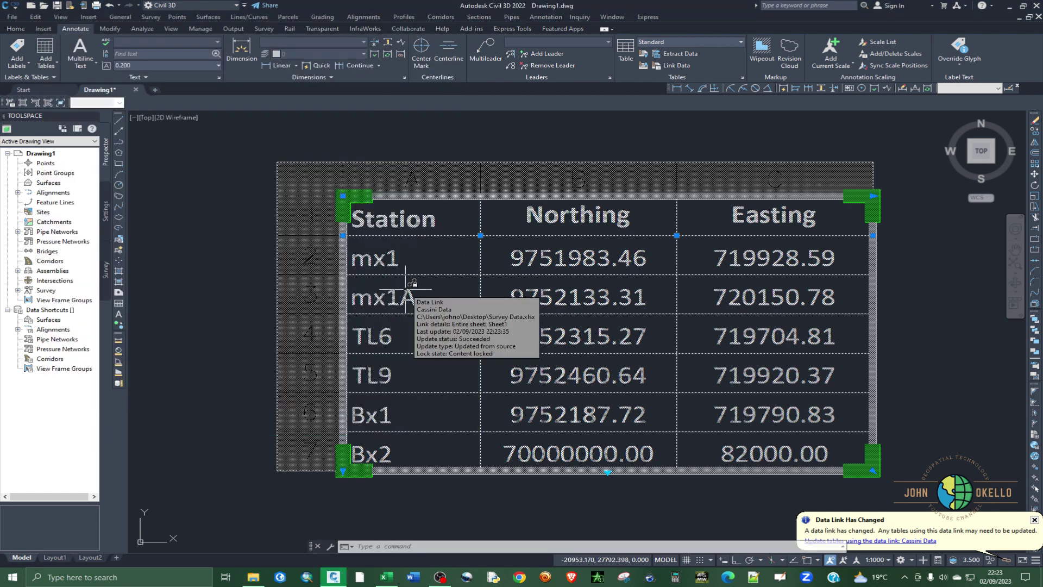